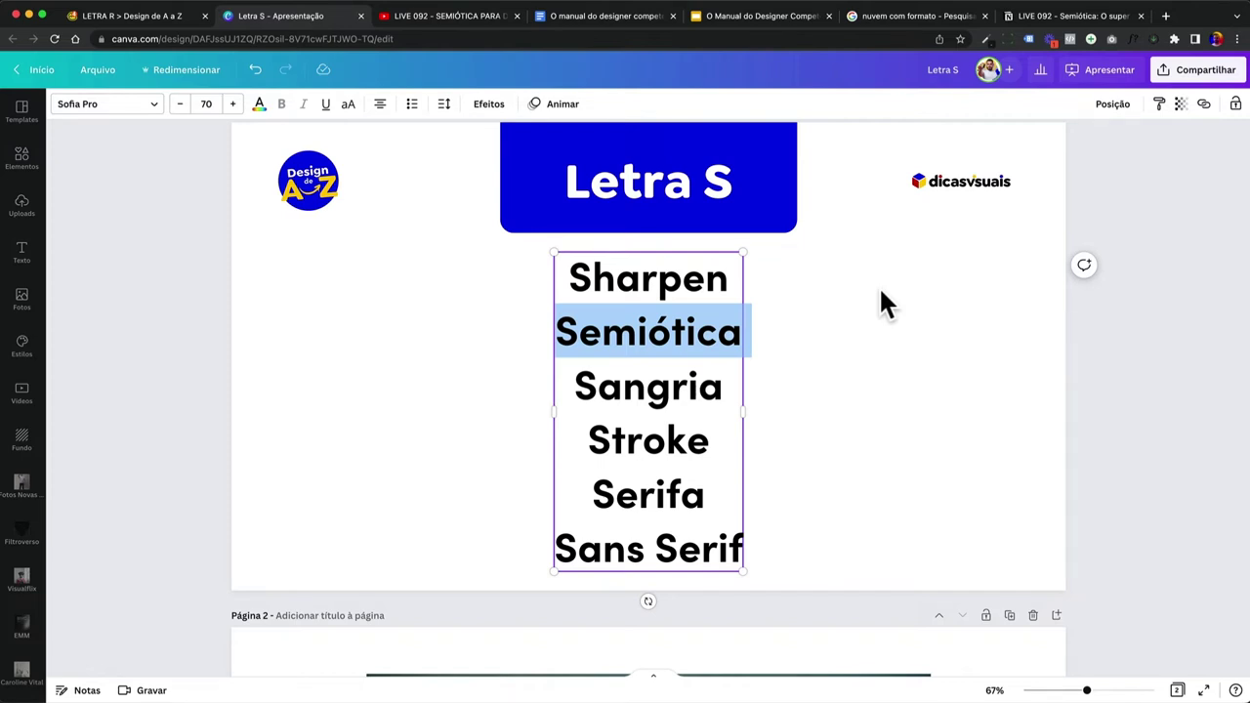
- Highlight the term Semiótica in the slide's list and view the YouTube recording LIVE 092 about semiotics for designers
double_click(713, 330)
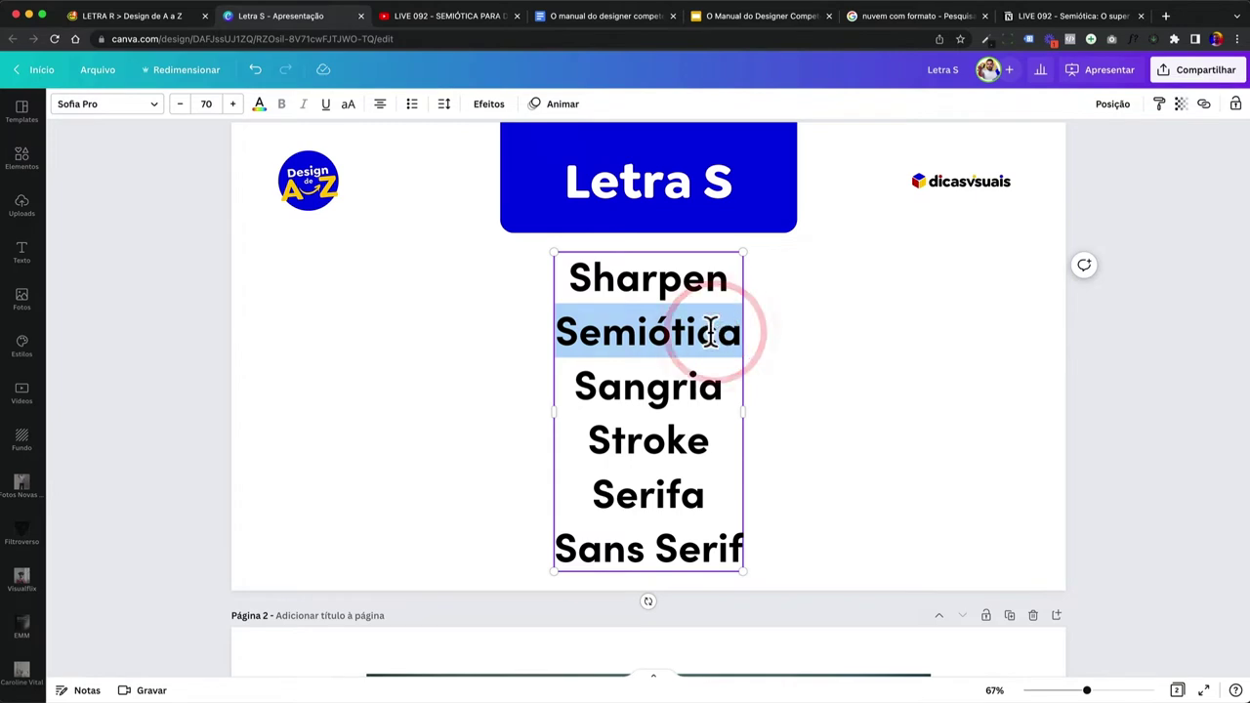
click(416, 18)
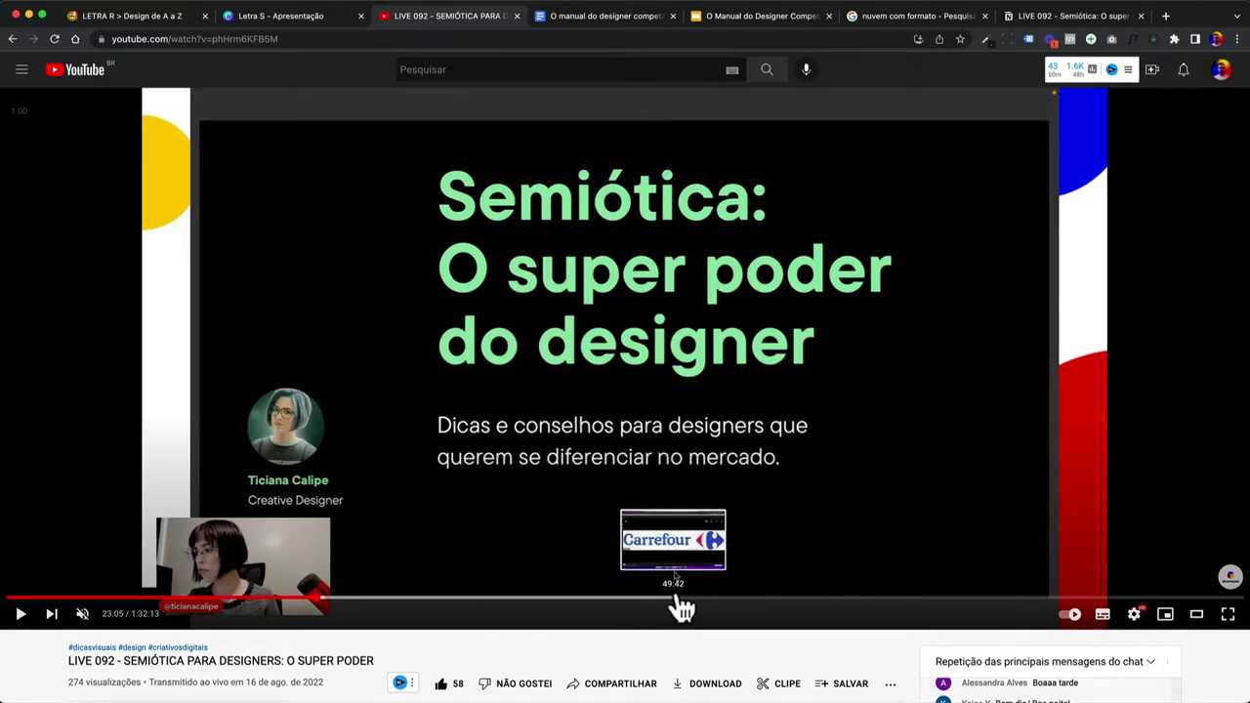
click(298, 18)
- Highlight Sangria in the list, search Google Images for "sangria design" and enlarge the Printi diagram of bleed and safety margin
double_click(607, 392)
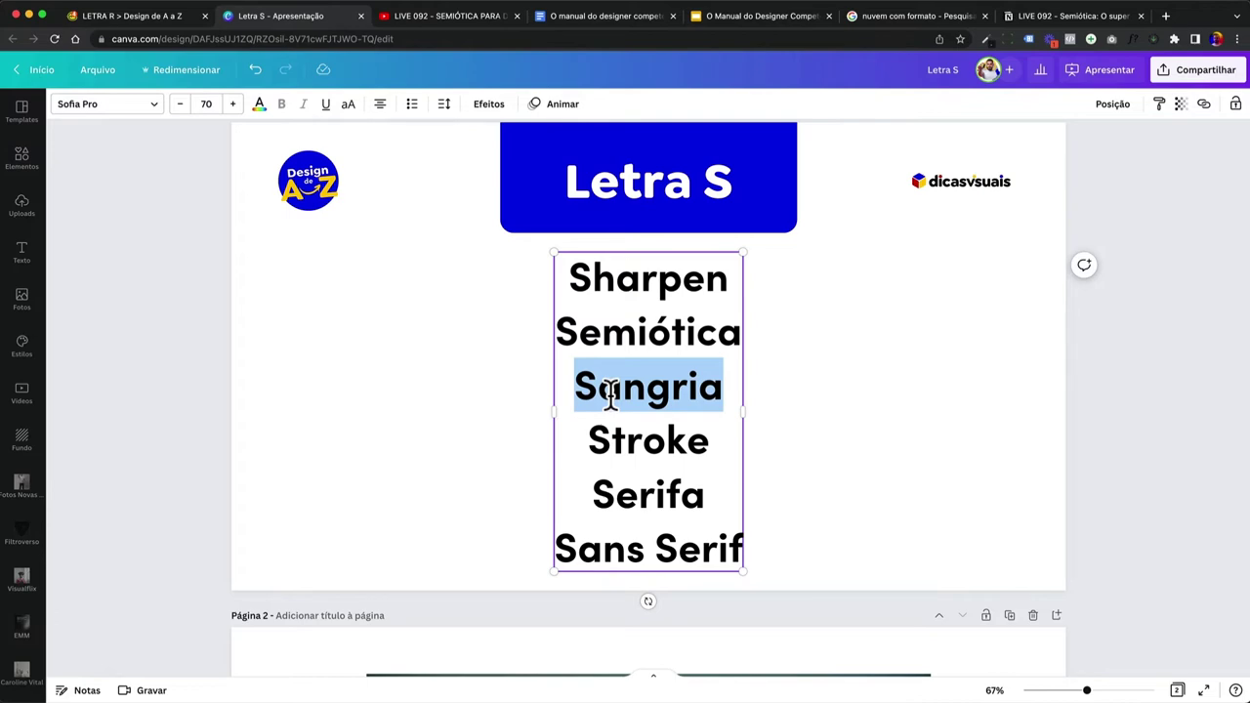
click(918, 17)
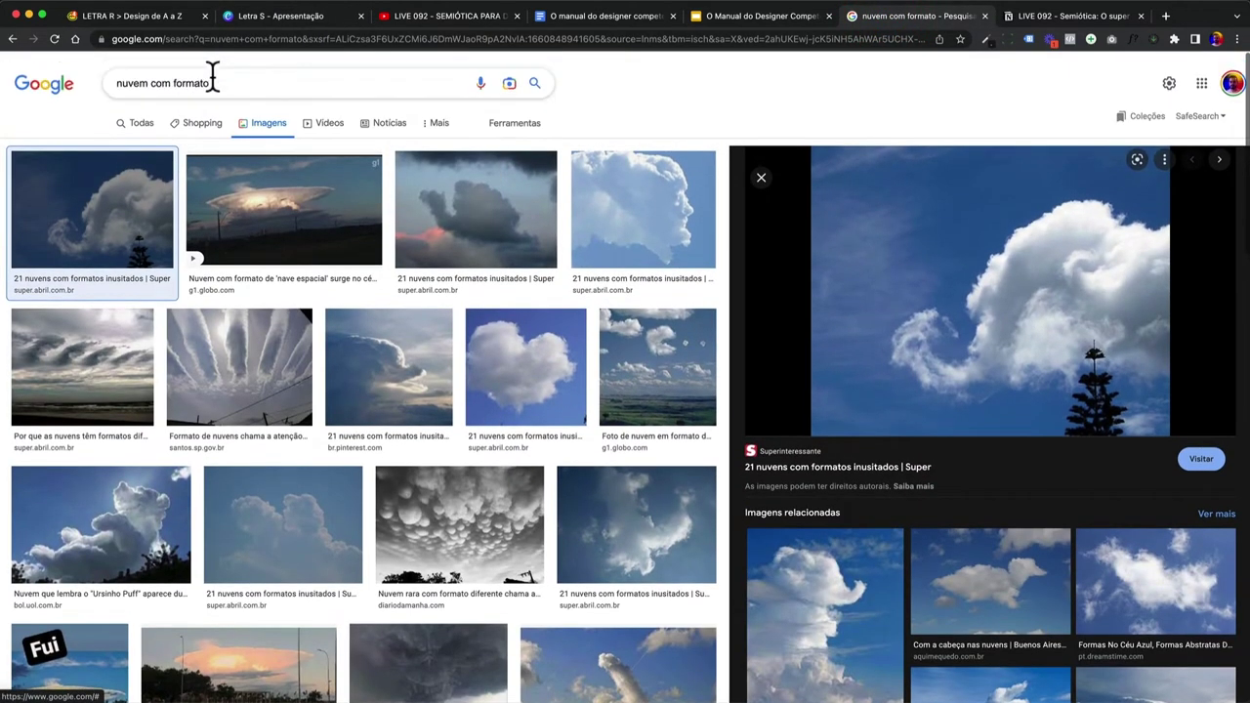
triple_click(212, 82)
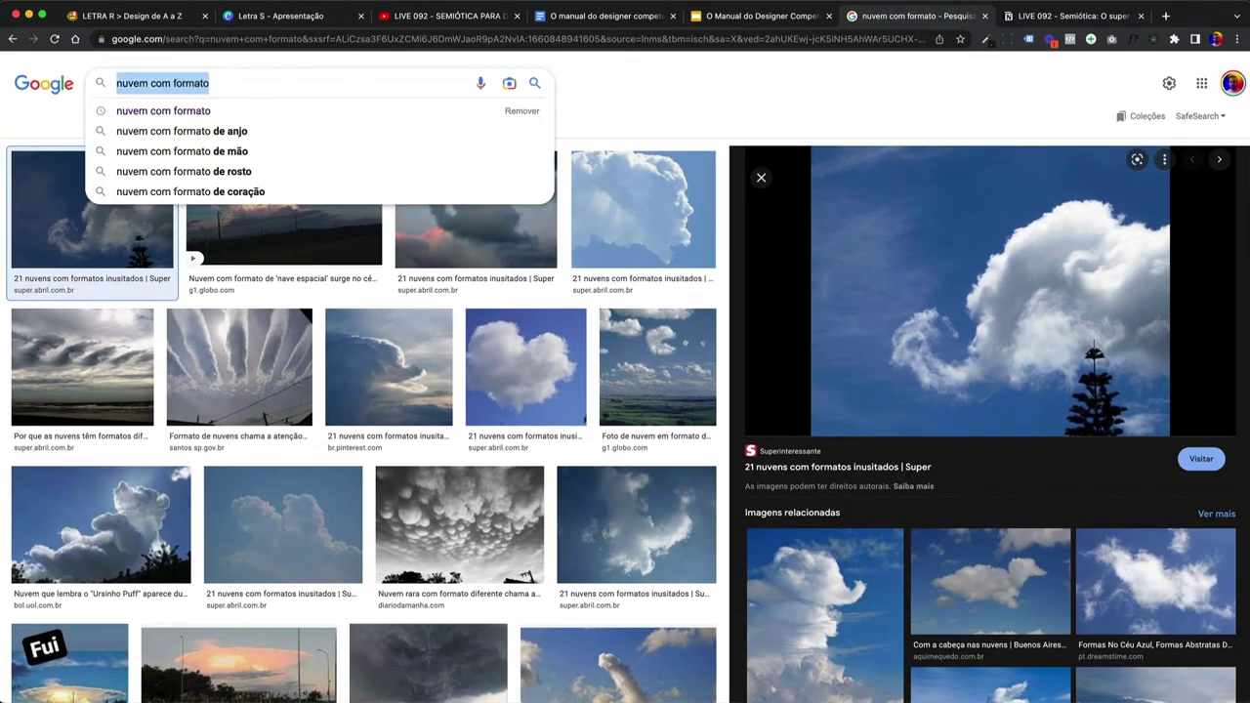
text(sangria design)
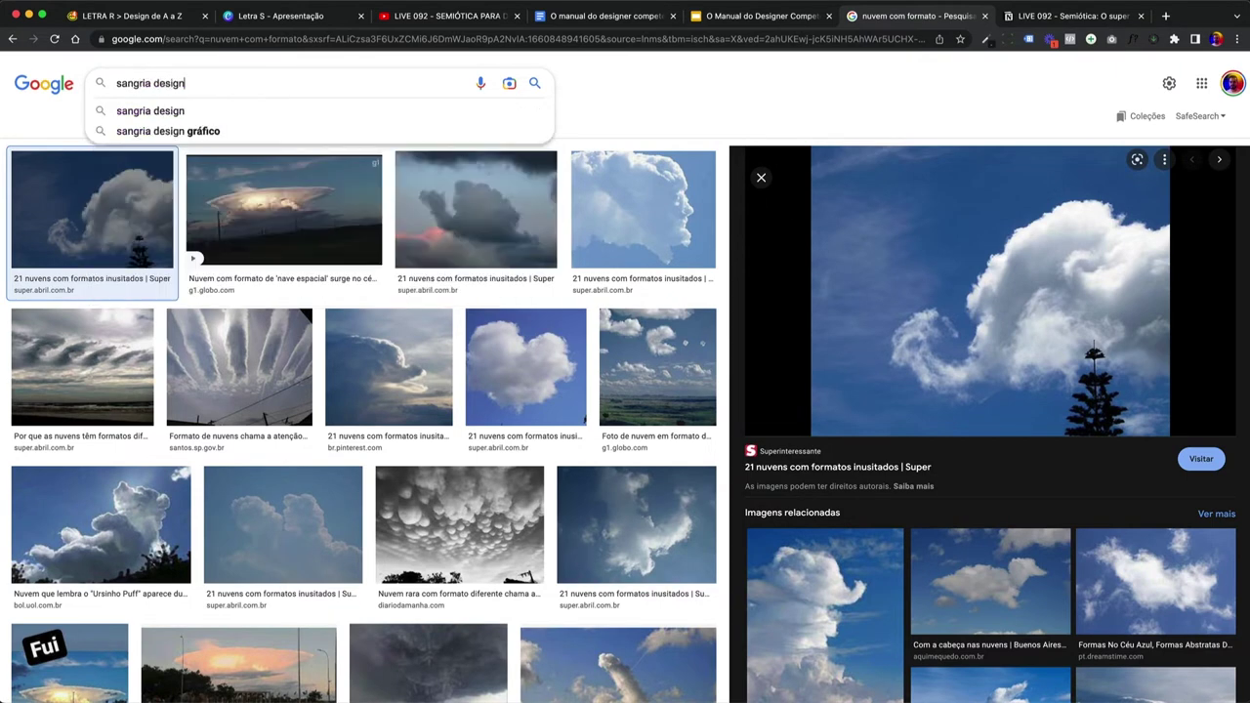
key(Return)
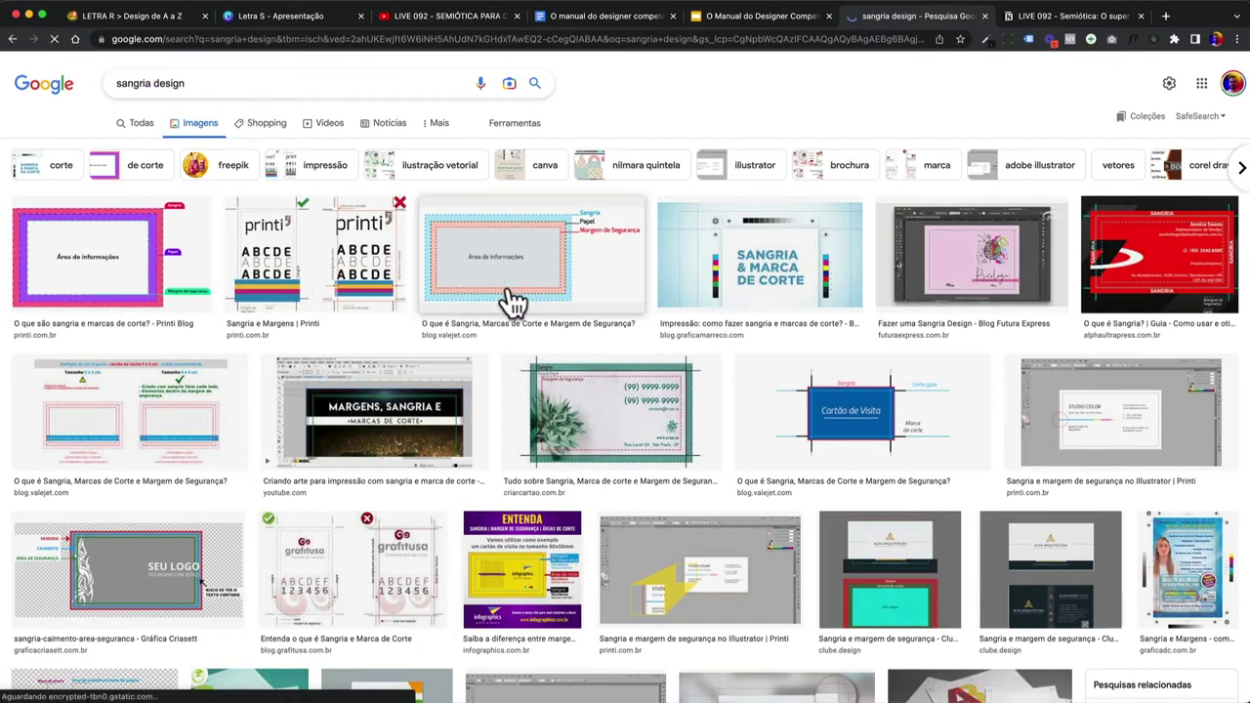
click(198, 288)
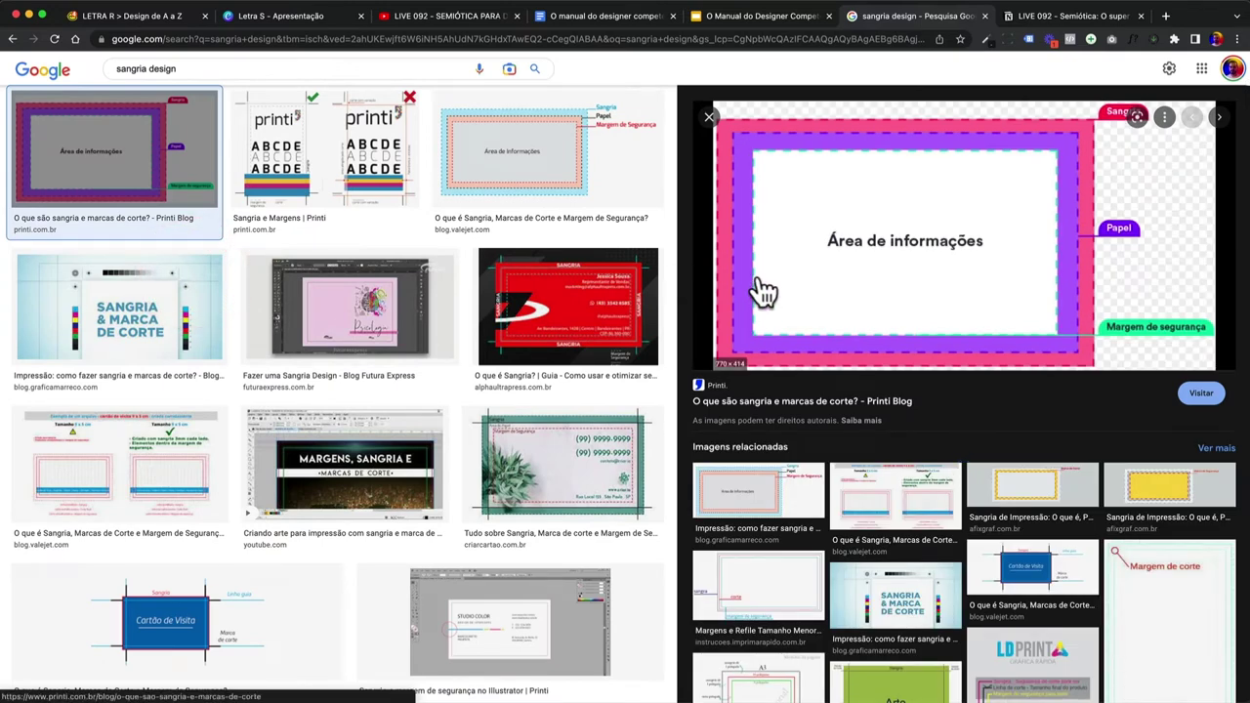
scroll(732, 205, up, 5)
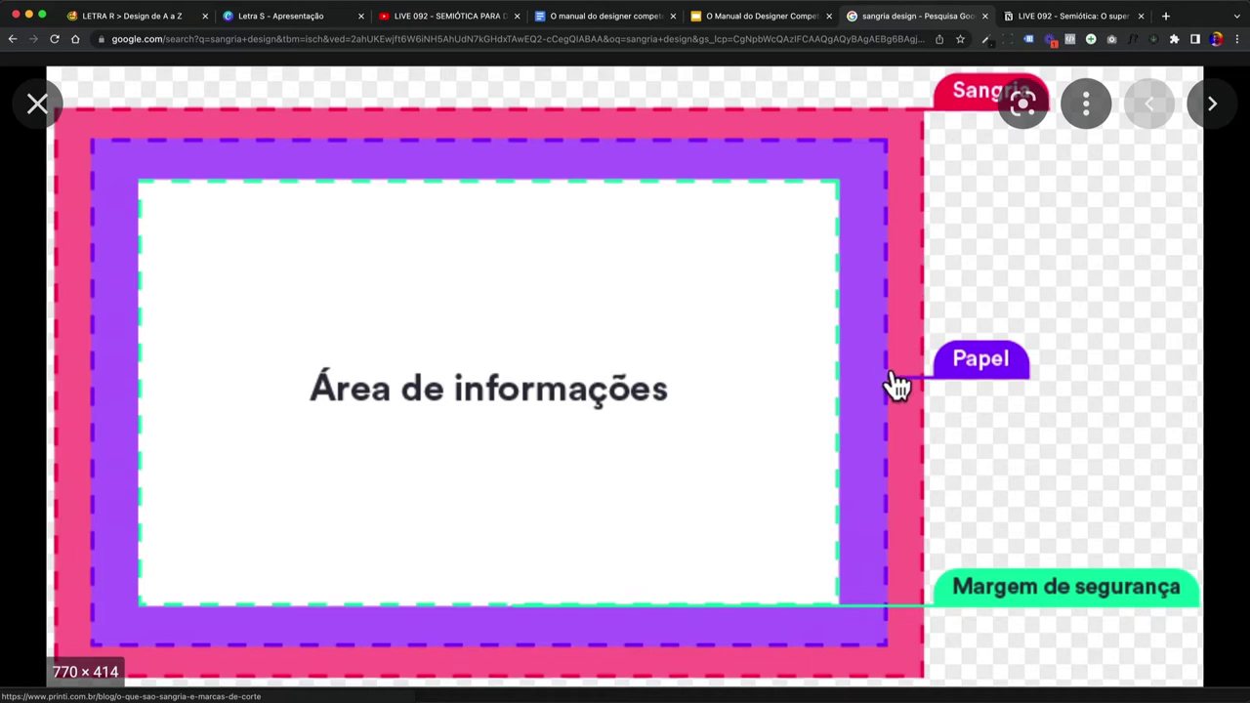
- Return to the Letra S presentation in Canva and turn on the display of the print bleed
click(302, 22)
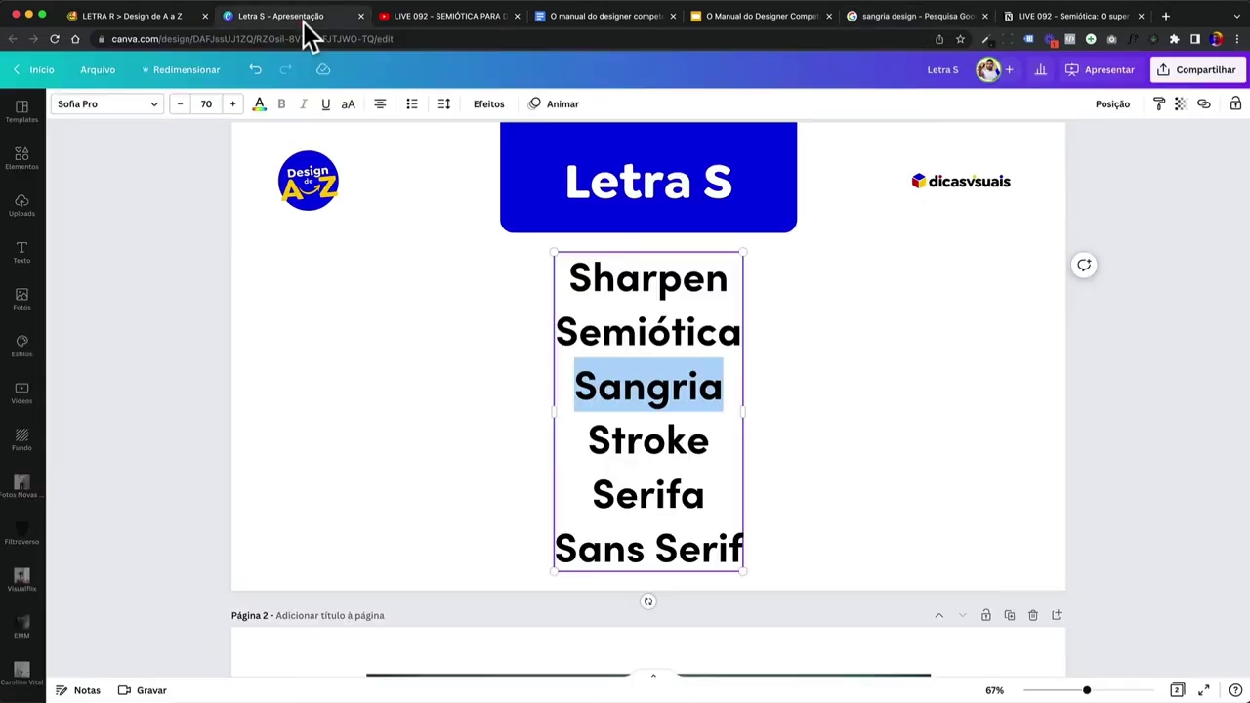
scroll(403, 303, up, 1)
click(406, 320)
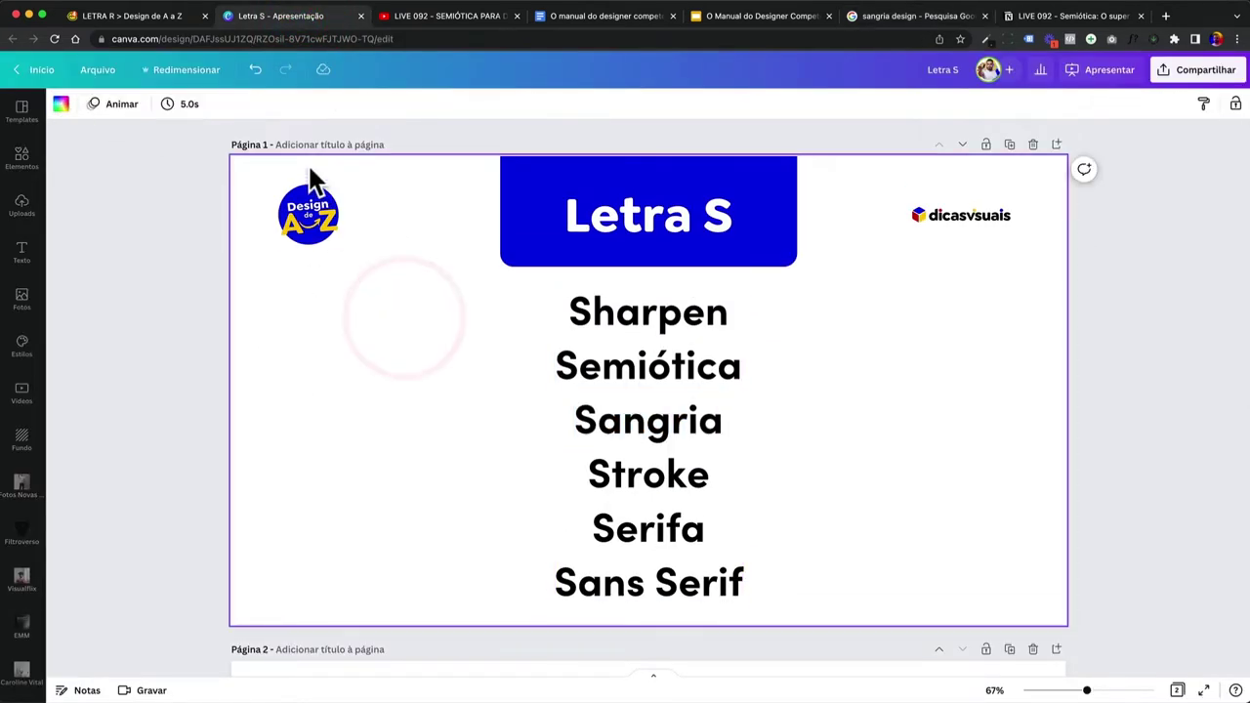
drag(251, 162, 1054, 610)
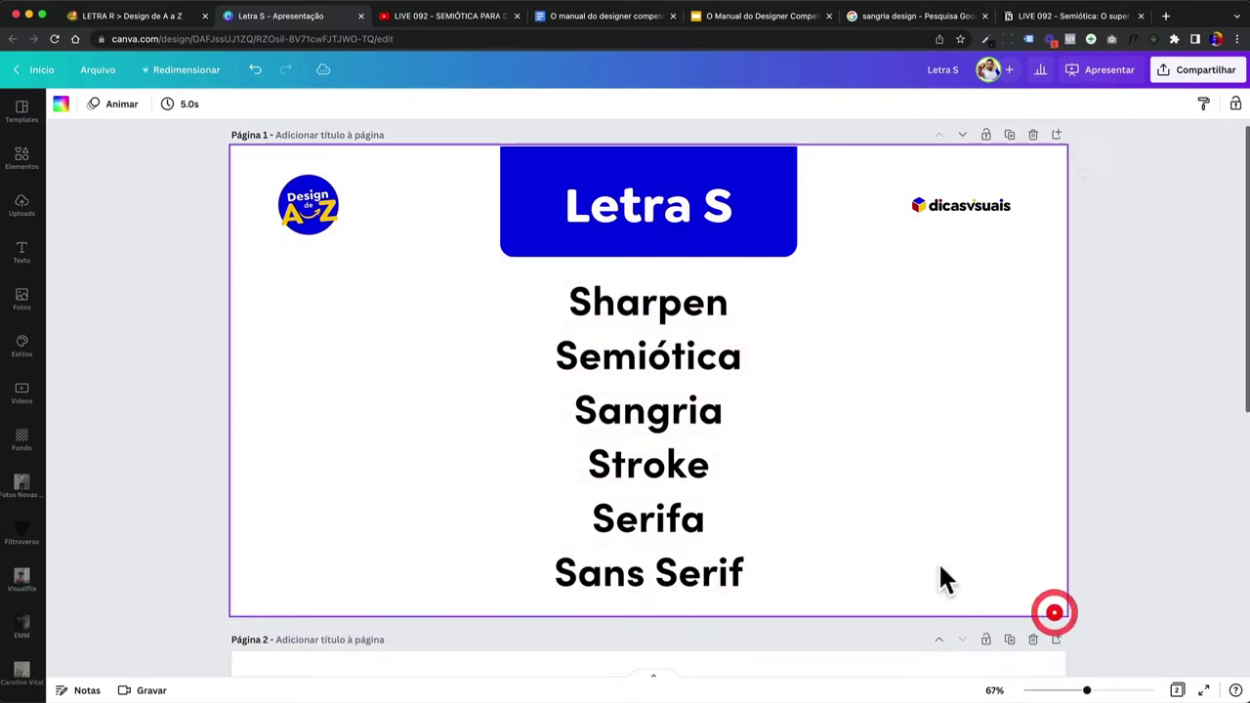
click(123, 185)
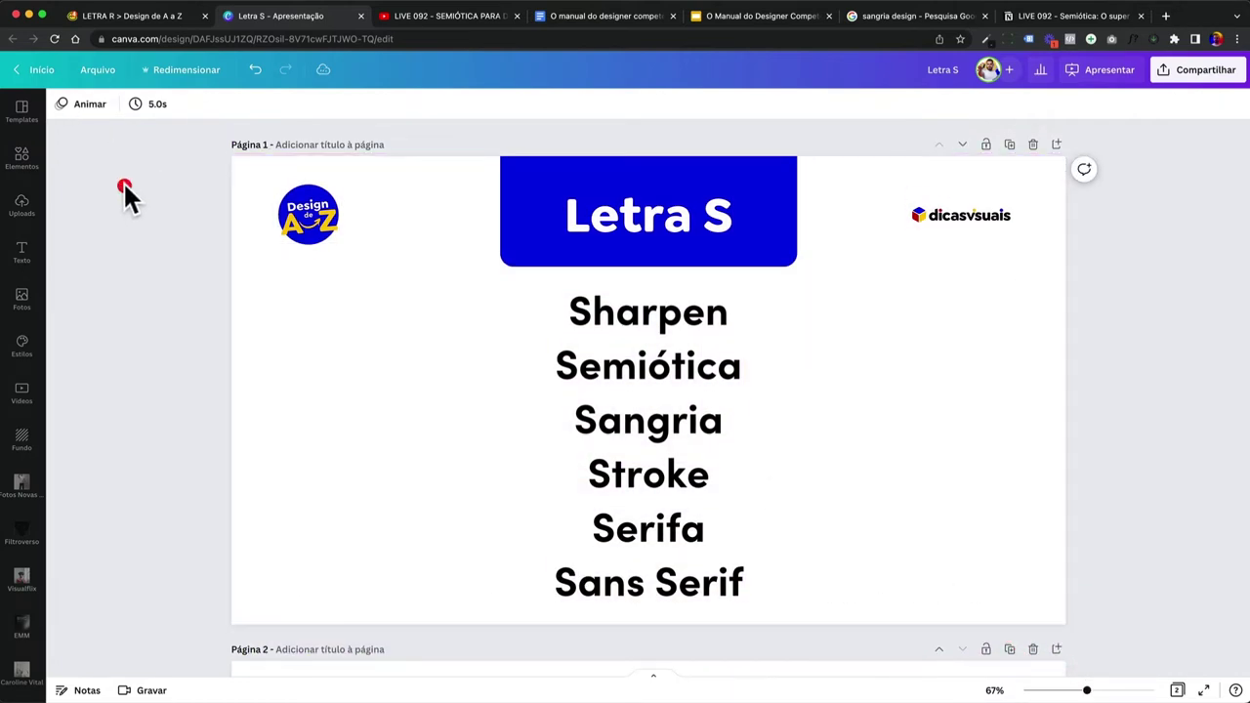
click(101, 77)
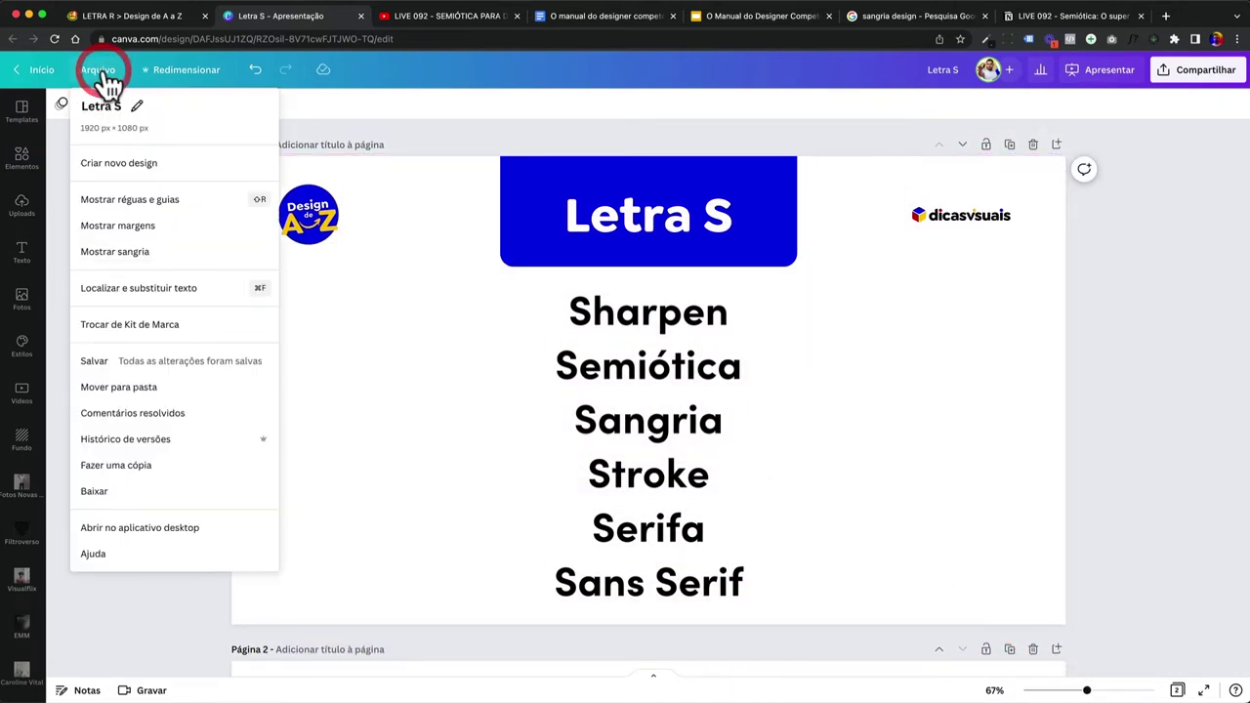
click(153, 254)
- Shorten the blue Letra S banner so its upper edge sits on the dashed bleed line of page 1
click(501, 163)
click(497, 164)
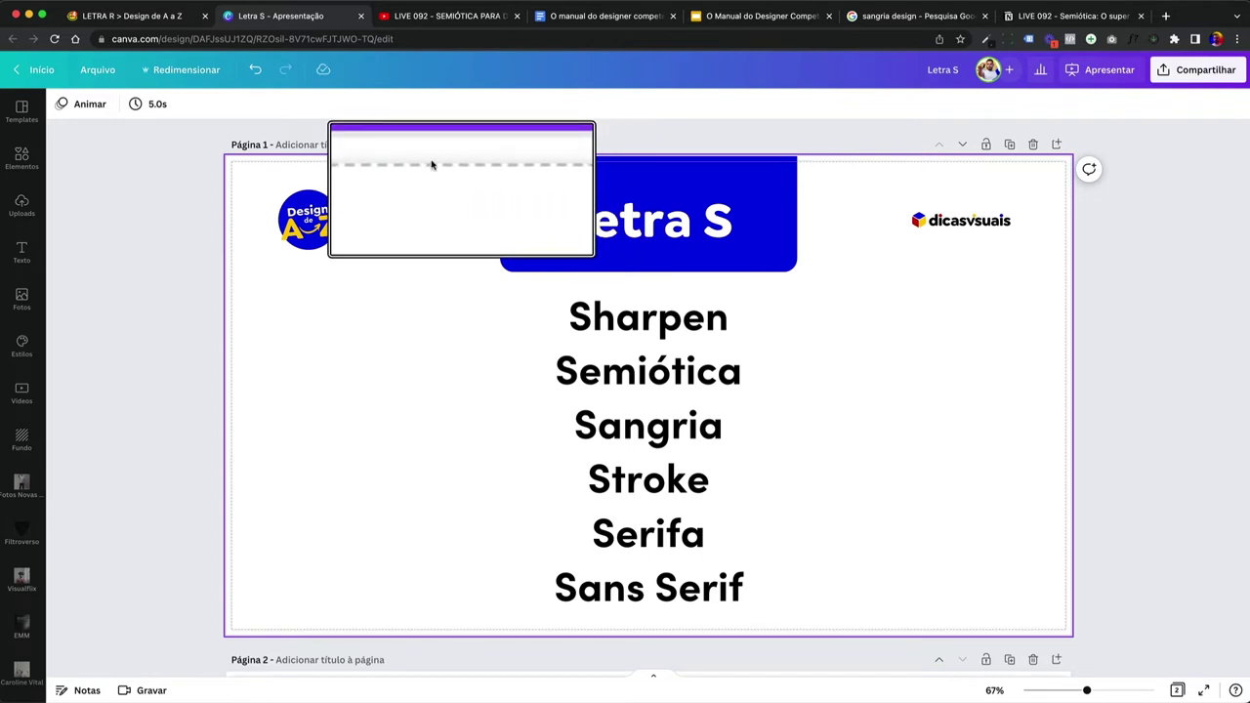
click(504, 166)
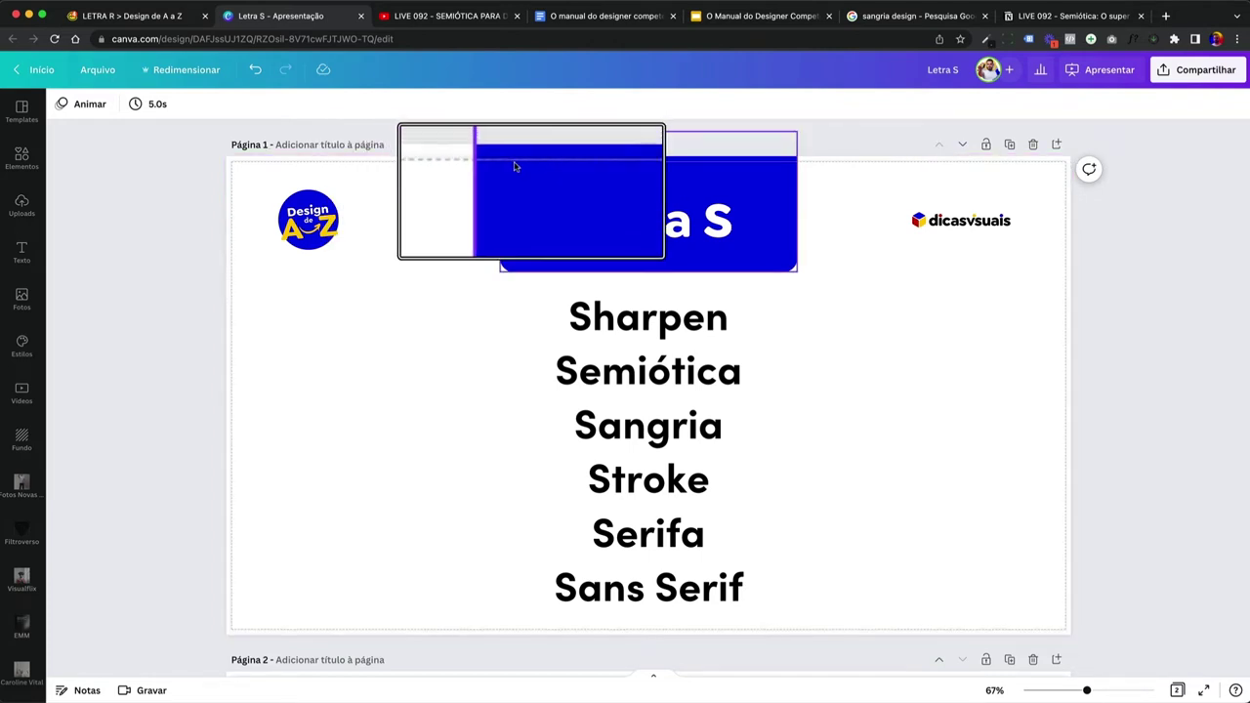
click(522, 183)
key(Escape)
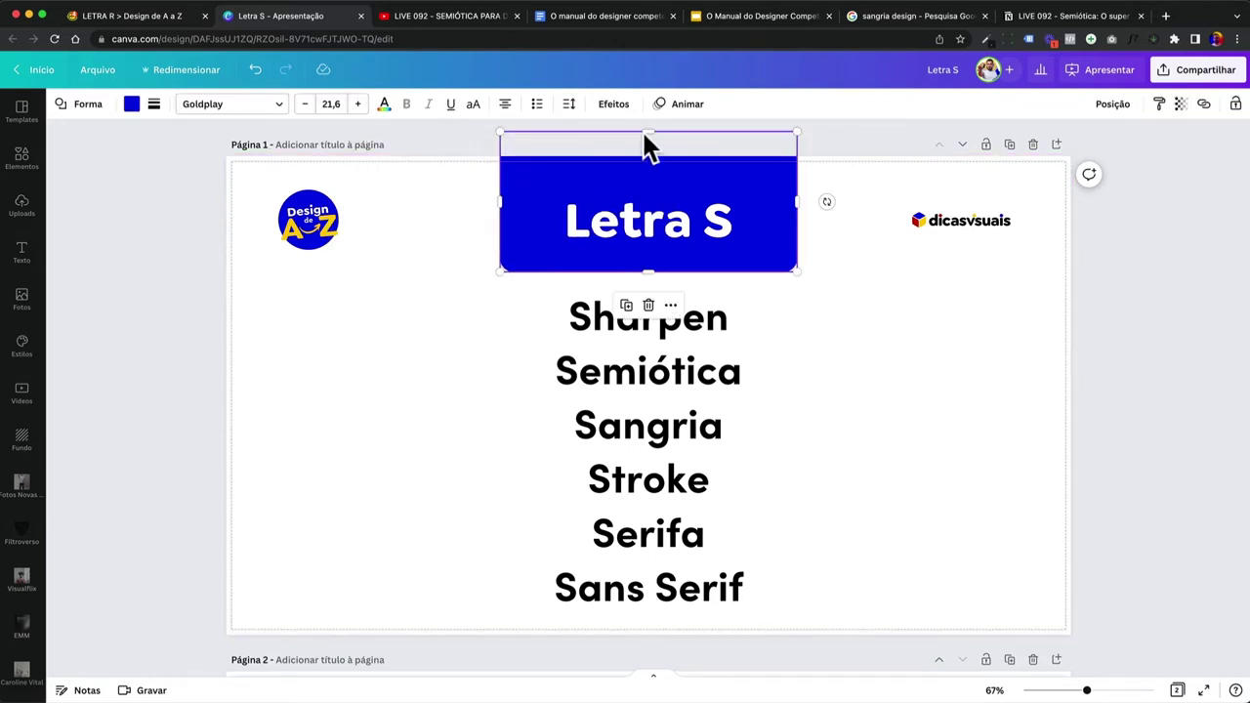
drag(652, 141, 651, 161)
click(443, 193)
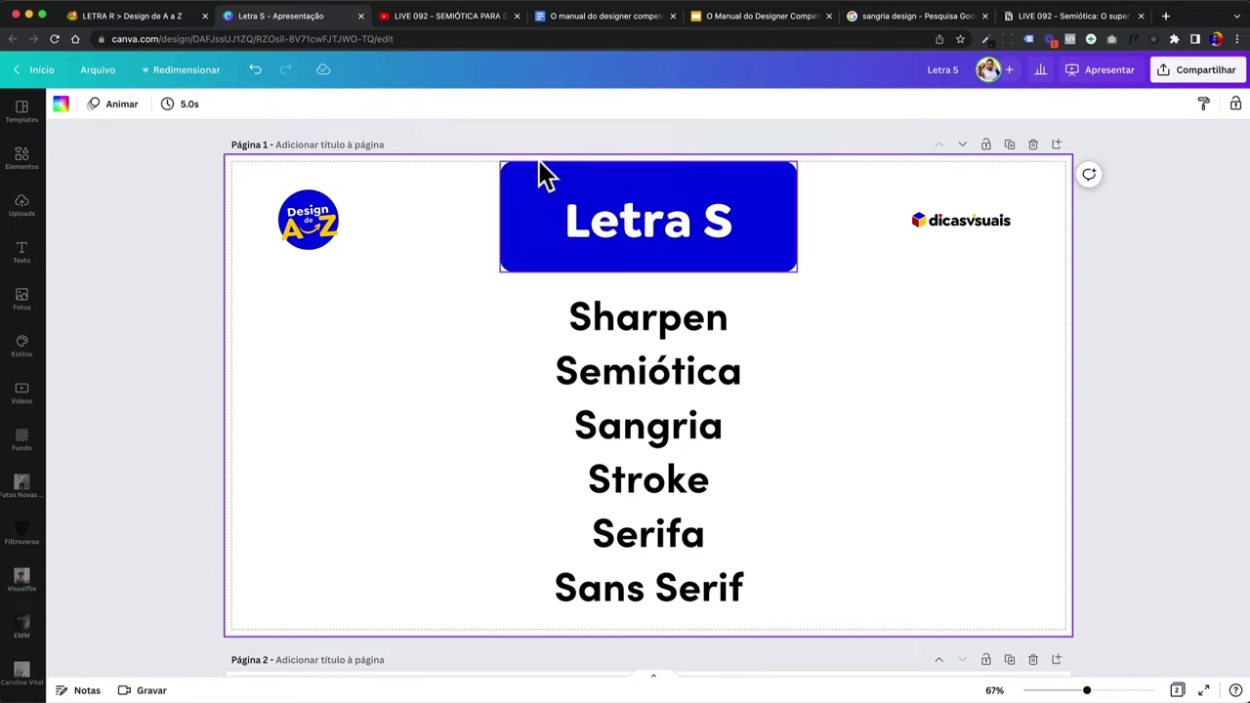
- Extend the blue banner's upper edge past the bleed area of page 1 and deselect it
click(542, 168)
drag(644, 162, 652, 142)
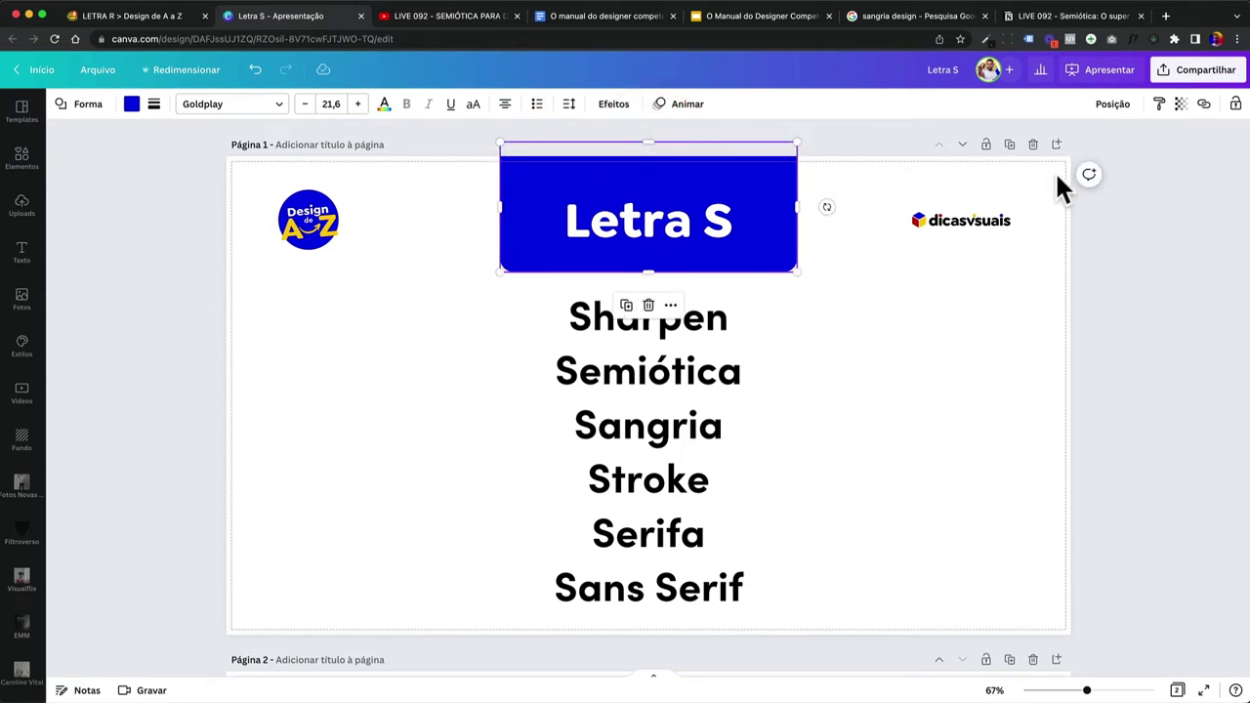
click(881, 591)
click(674, 592)
click(1082, 622)
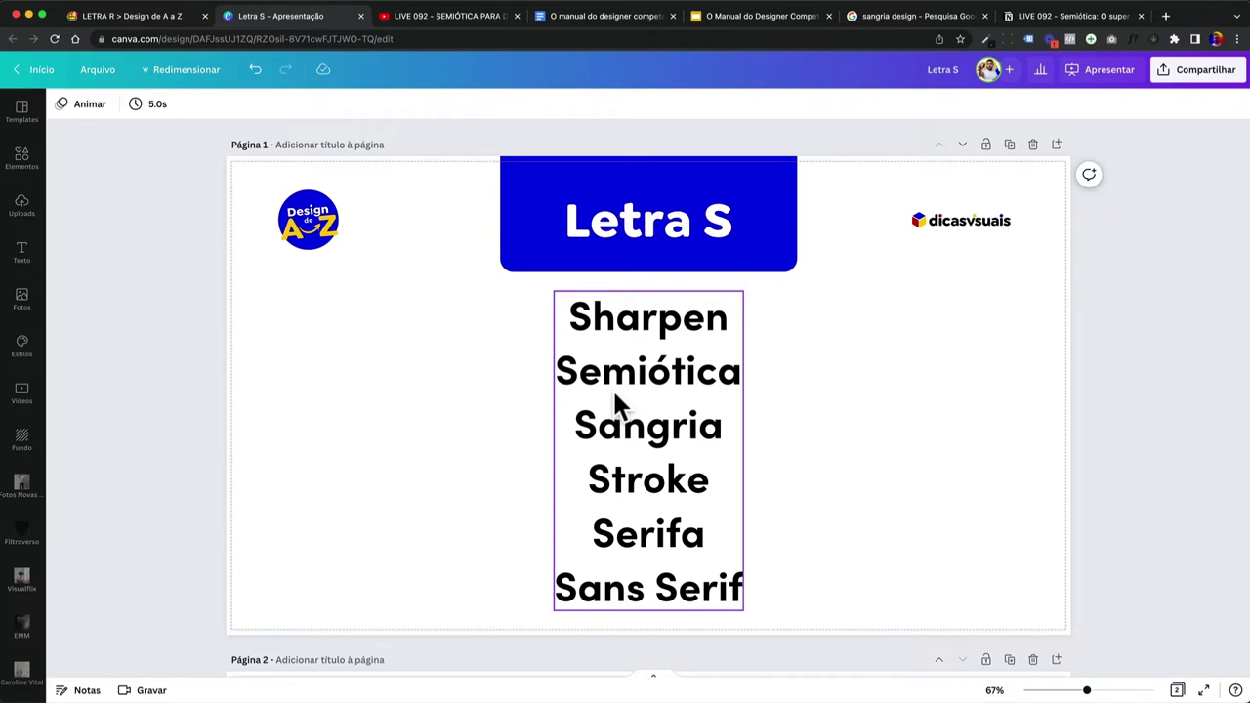
- Highlight Sangria and Stroke in the term list, and replace the photo on page 2 with a red circle
double_click(630, 436)
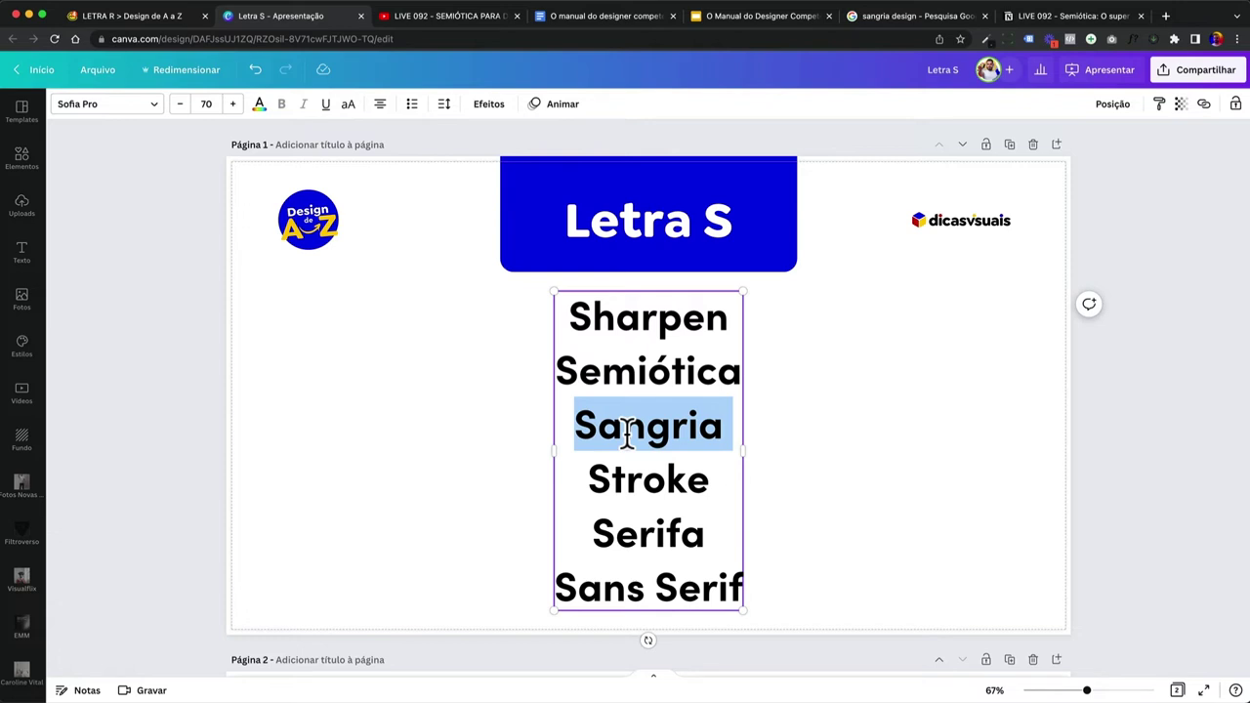
double_click(634, 480)
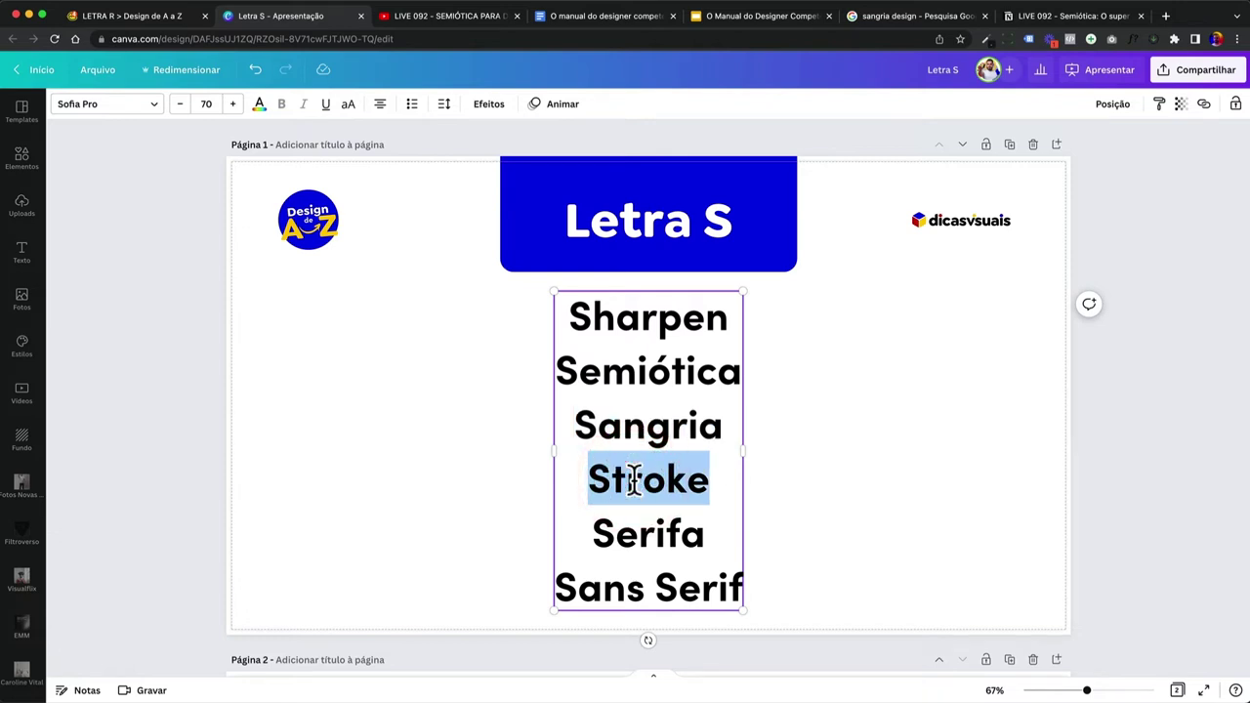
scroll(534, 486, down, 10)
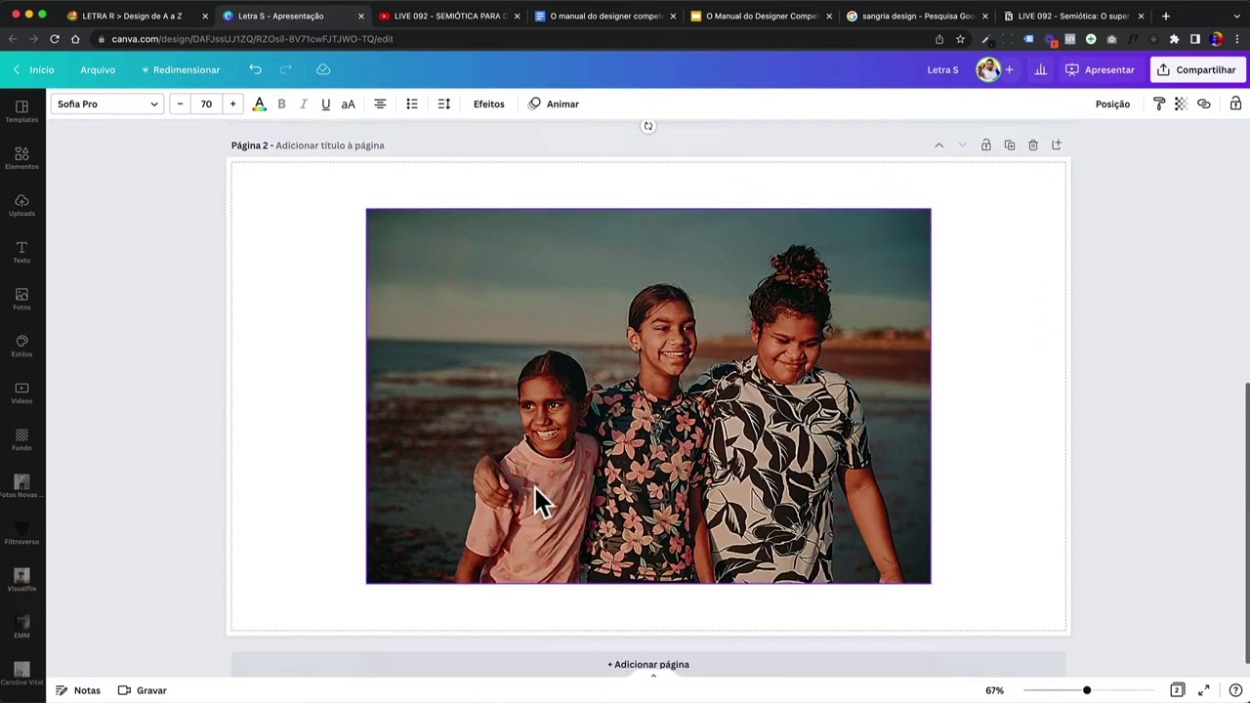
click(576, 456)
key(Delete)
key(ctrl+v)
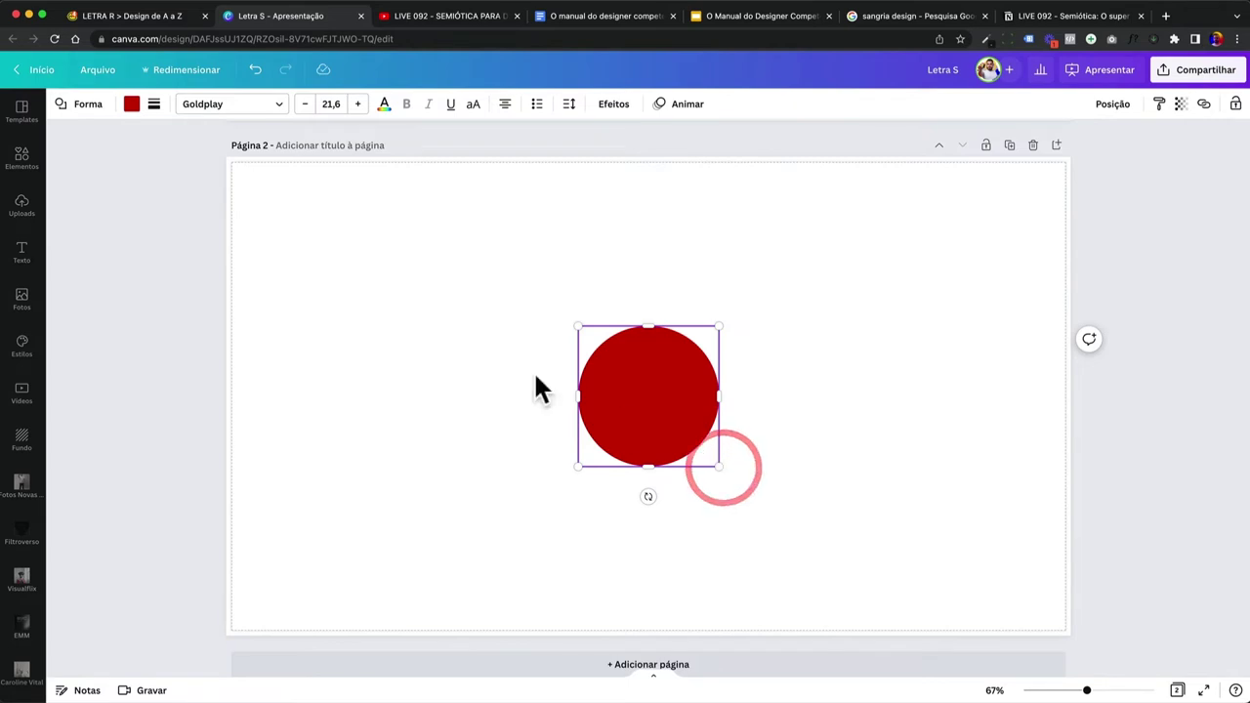
- Add a solid black border to the red circle and increase its thickness
click(154, 104)
click(226, 151)
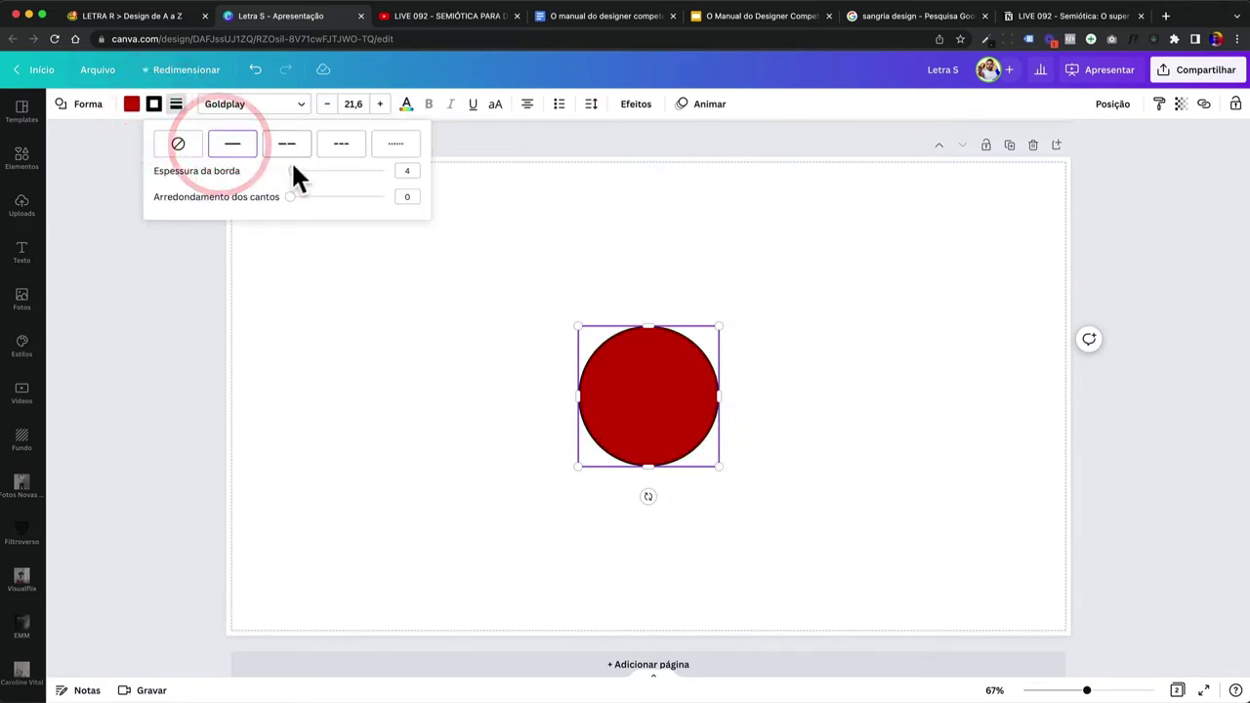
mouse_move(293, 172)
mouse_down()
mouse_move(355, 172)
mouse_move(296, 172)
mouse_move(309, 172)
mouse_up()
- Try the dashed and dotted border styles on the circle, restore the solid line and thicken it further
click(287, 144)
click(341, 143)
click(412, 143)
click(341, 143)
click(289, 143)
click(249, 144)
mouse_move(310, 172)
mouse_down()
mouse_move(290, 172)
mouse_move(334, 172)
mouse_up()
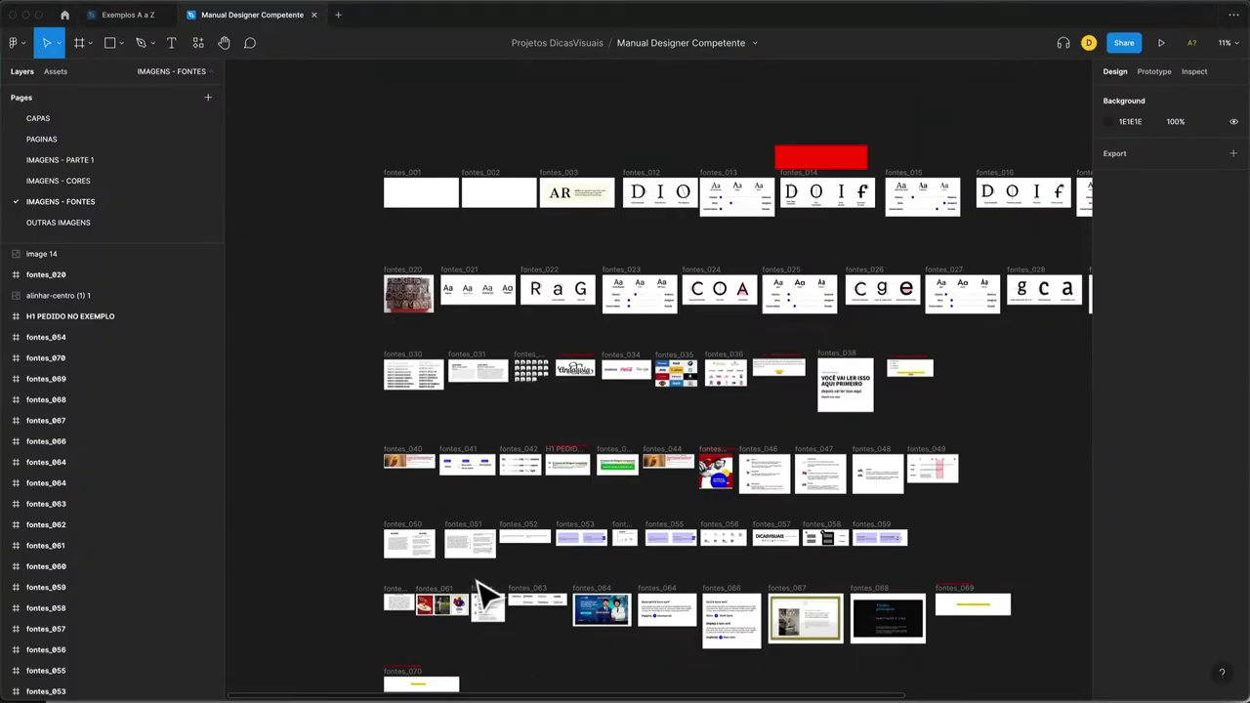
- In Figma's Exemplos A a Z file, draw a circle about 610 × 610 inside the frame and fill it with red D13333
click(137, 16)
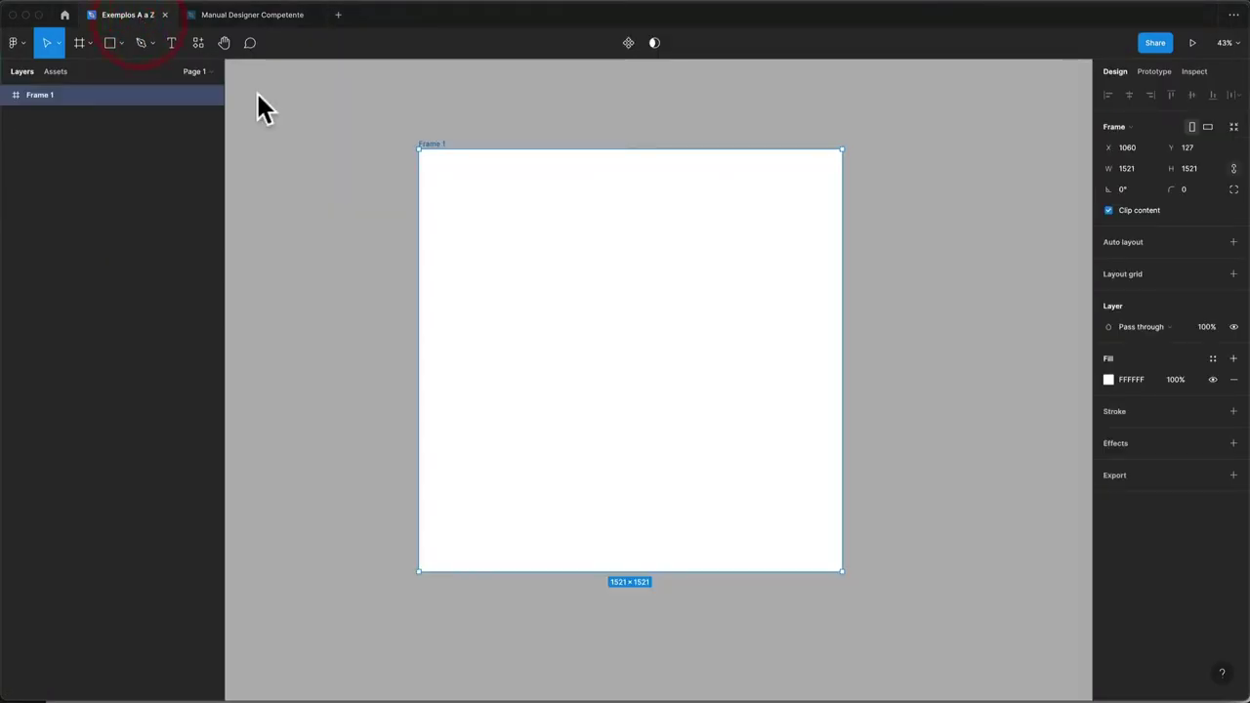
key(o)
drag(619, 338, 680, 424)
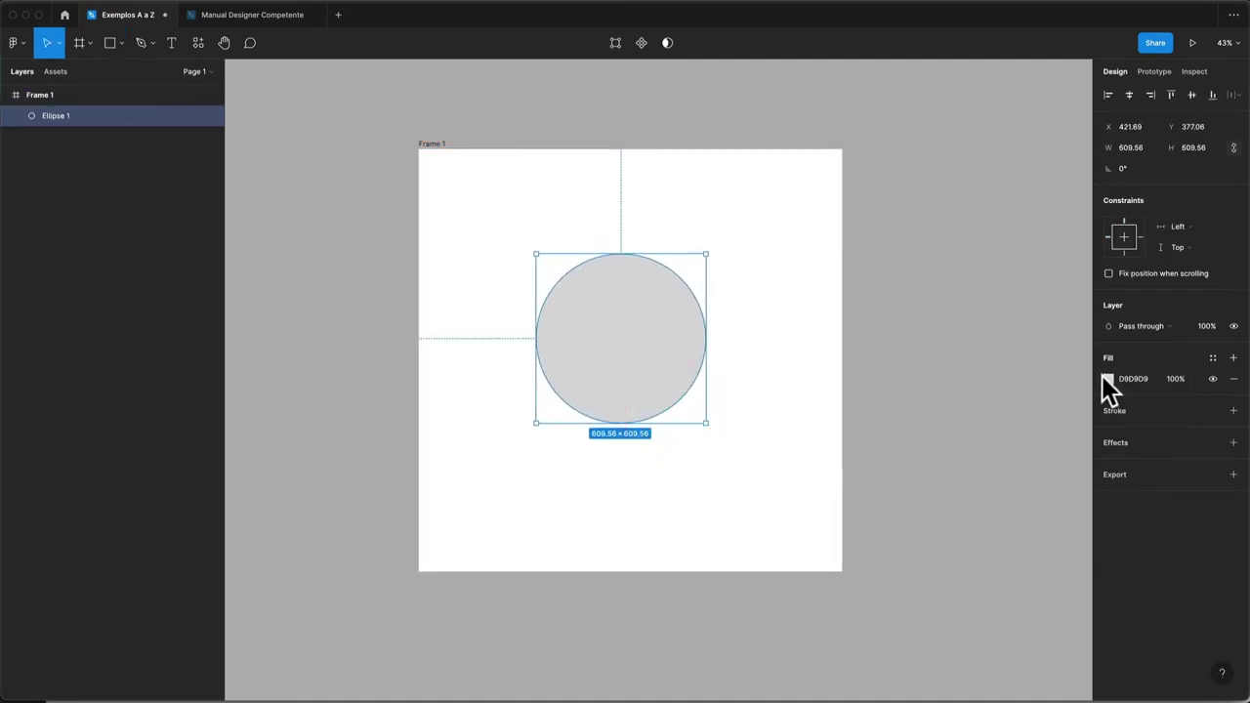
click(1108, 379)
drag(1017, 420, 1068, 391)
click(1080, 361)
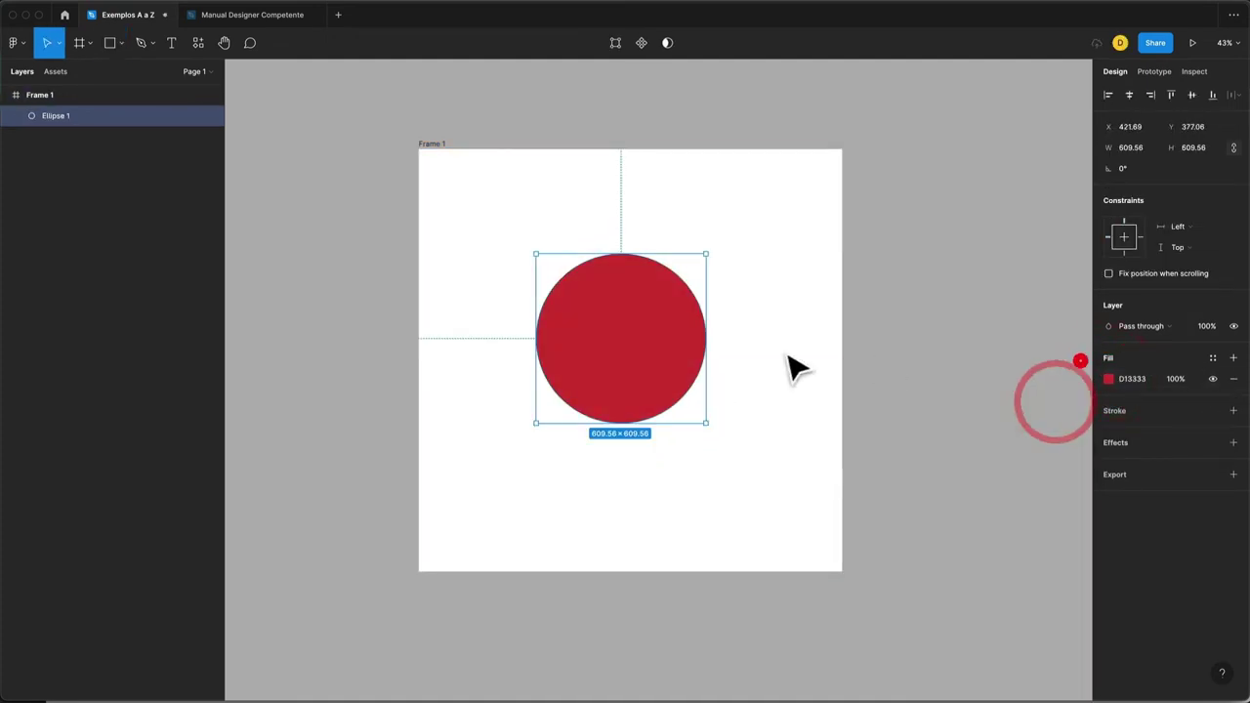
- Add a black inside stroke to the red circle and set its weight to 60
scroll(673, 345, up, 2)
scroll(672, 345, up, 3)
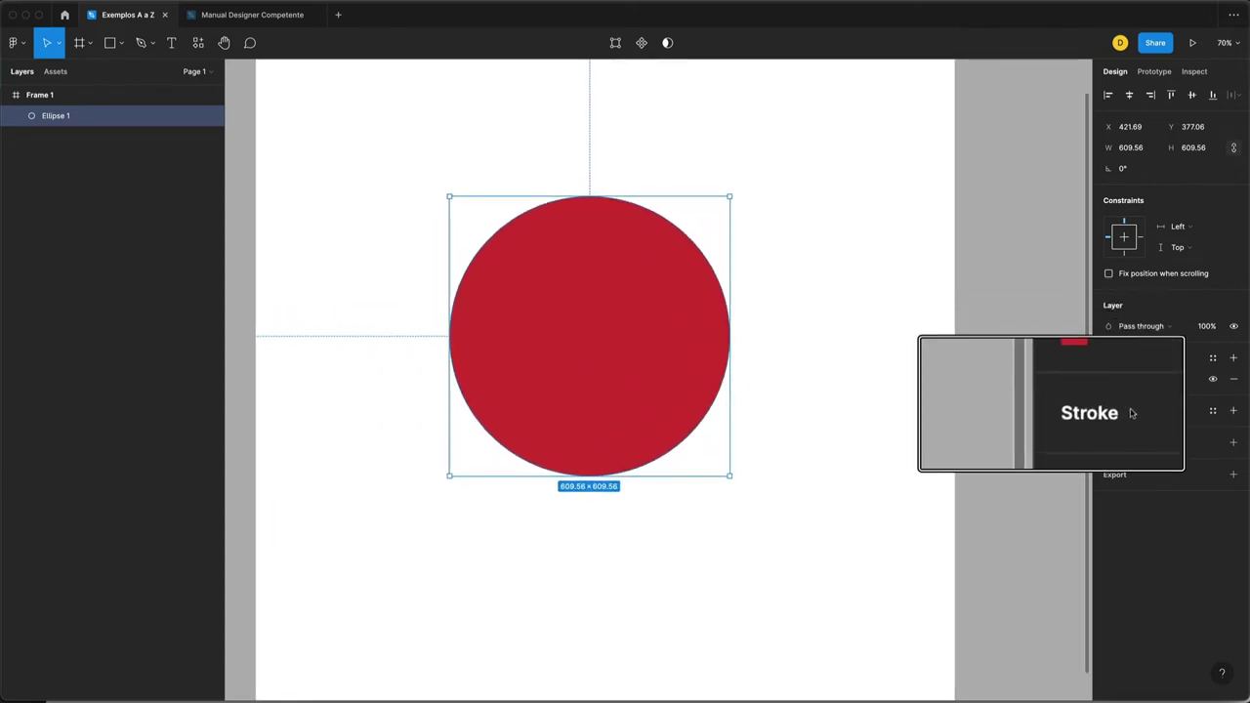
click(1233, 410)
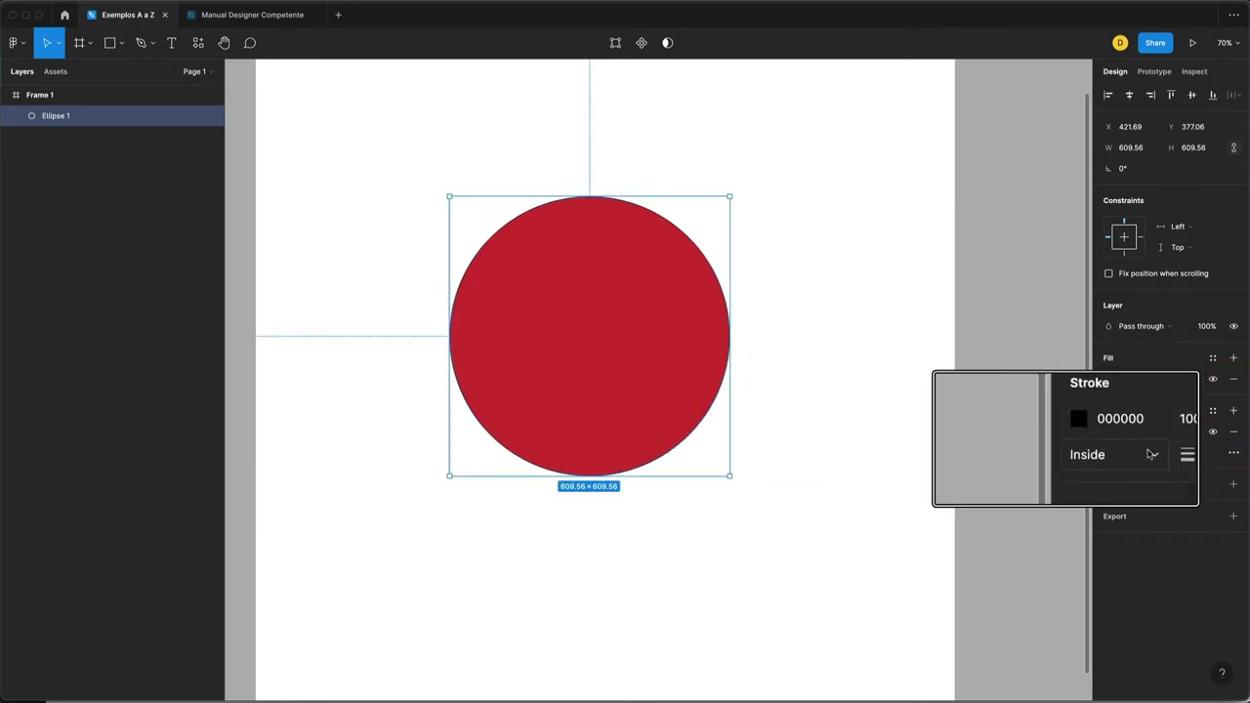
click(1180, 452)
drag(1179, 453, 1244, 451)
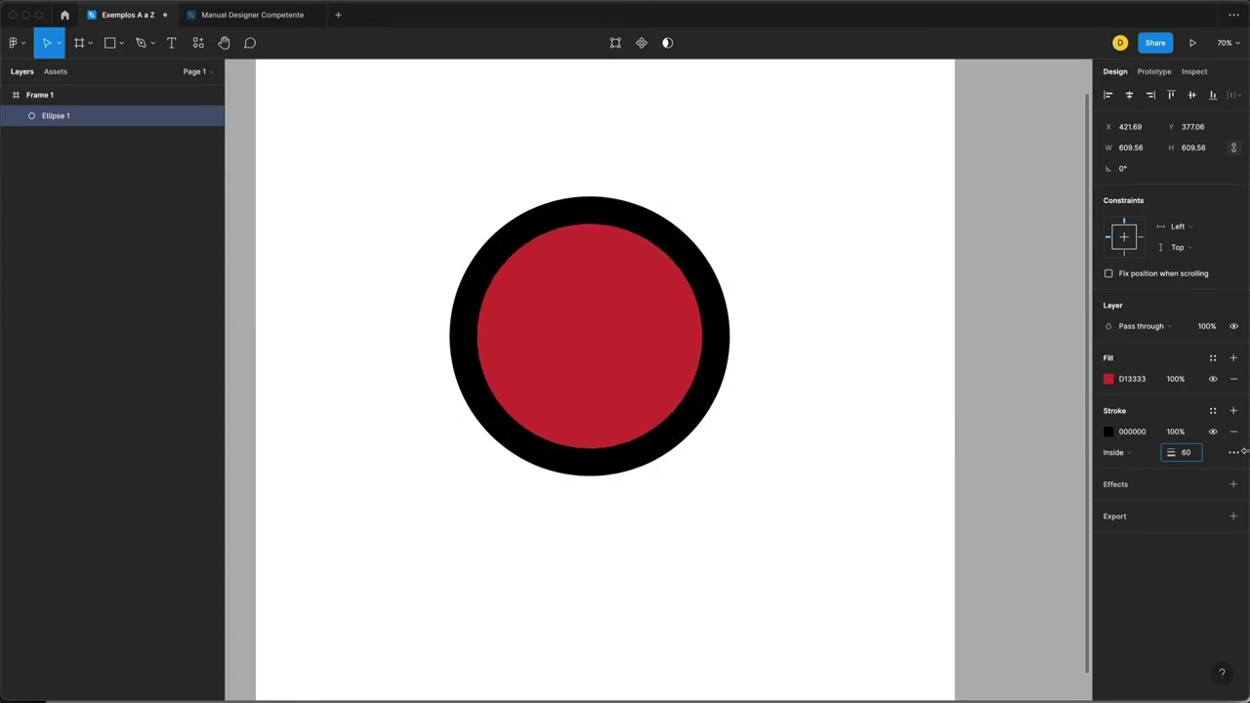
- Set the circle's stroke position to Center, switch it to Outside and set the stroke weight to 77
click(1111, 451)
click(1125, 438)
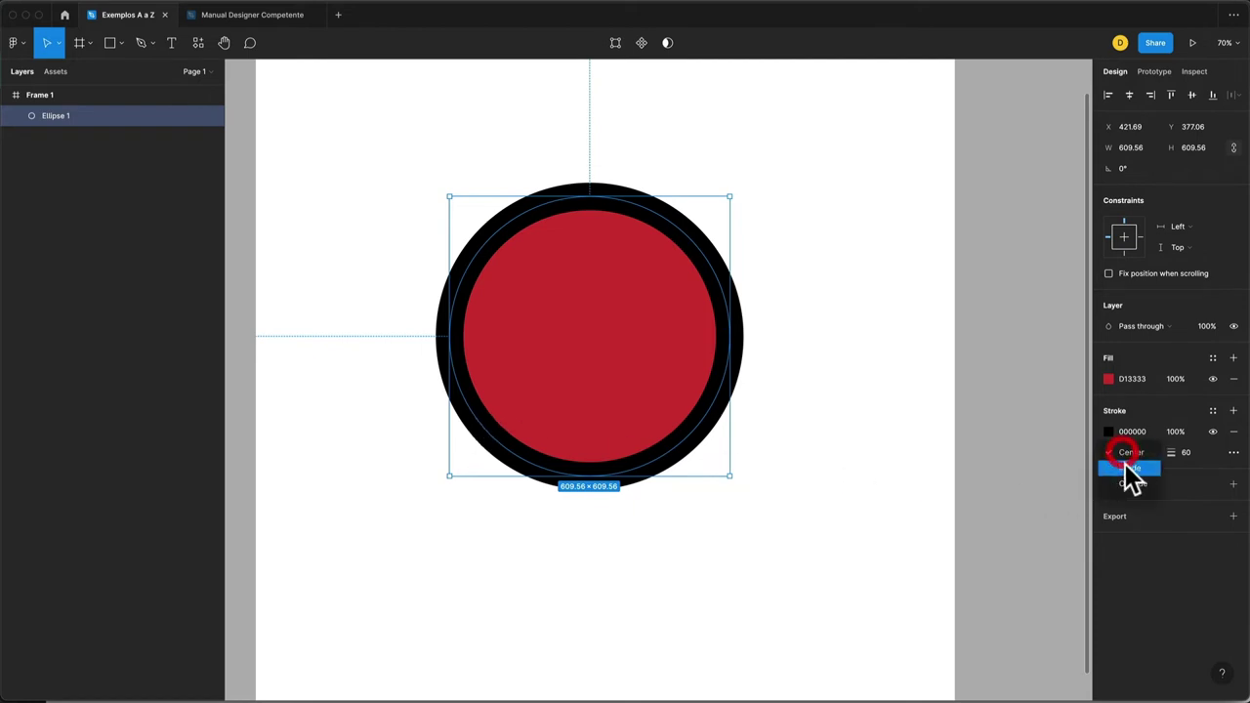
click(1131, 485)
mouse_move(1171, 453)
mouse_down()
mouse_move(1208, 454)
mouse_move(20, 446)
mouse_move(1177, 455)
mouse_move(1110, 456)
mouse_move(1230, 436)
mouse_move(5, 434)
mouse_move(1192, 449)
mouse_move(1162, 451)
mouse_move(1184, 451)
mouse_move(1165, 462)
mouse_move(1142, 451)
mouse_up()
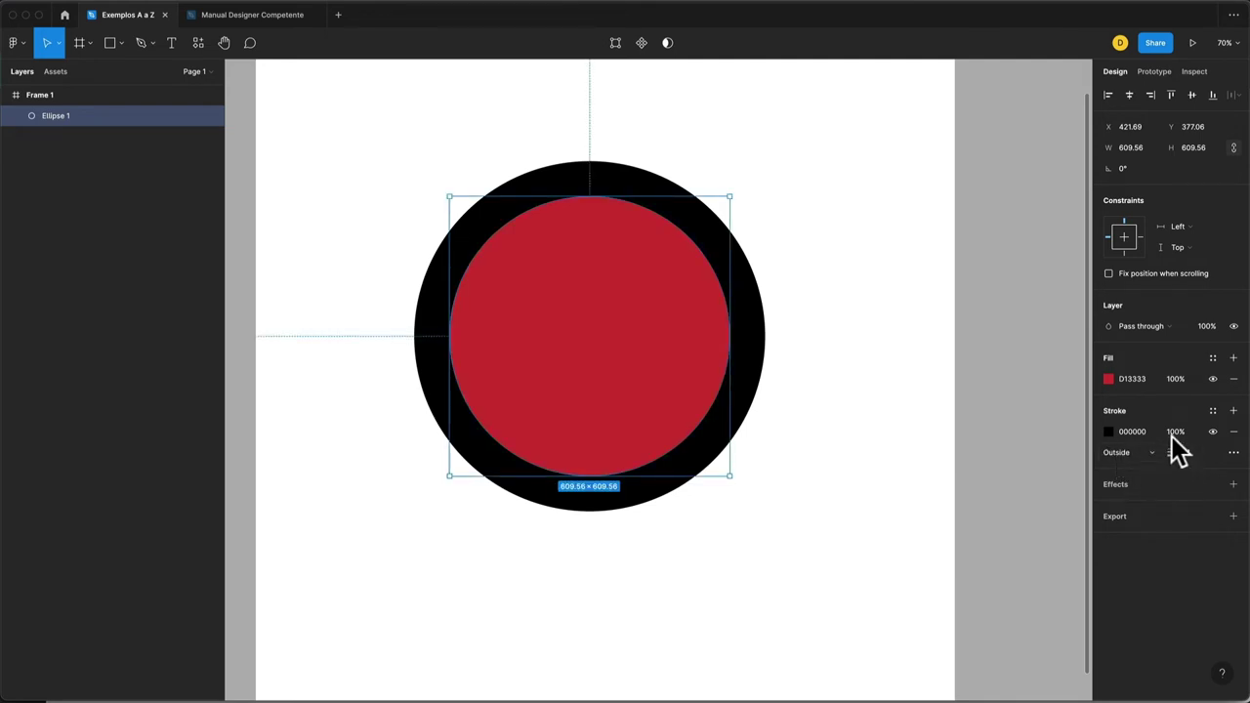
- Try a second stroke on the circle in yellow FAFF00 at 100% opacity and remove it again
click(1233, 411)
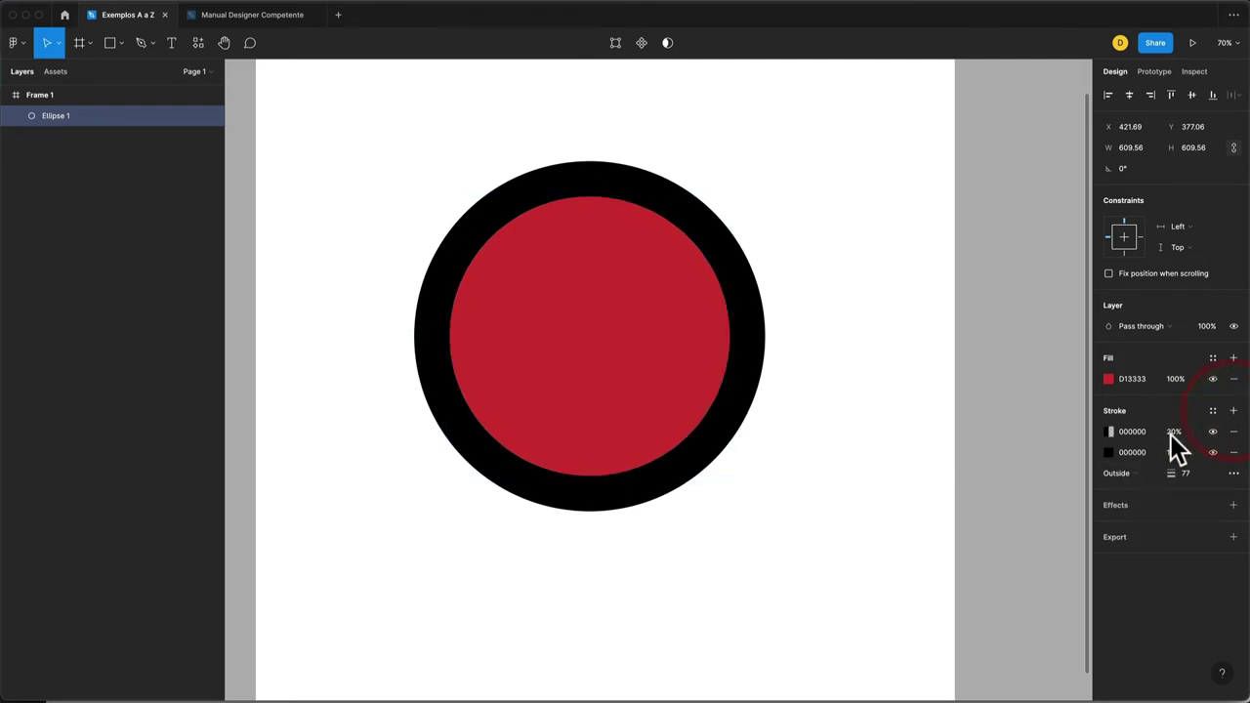
click(1110, 433)
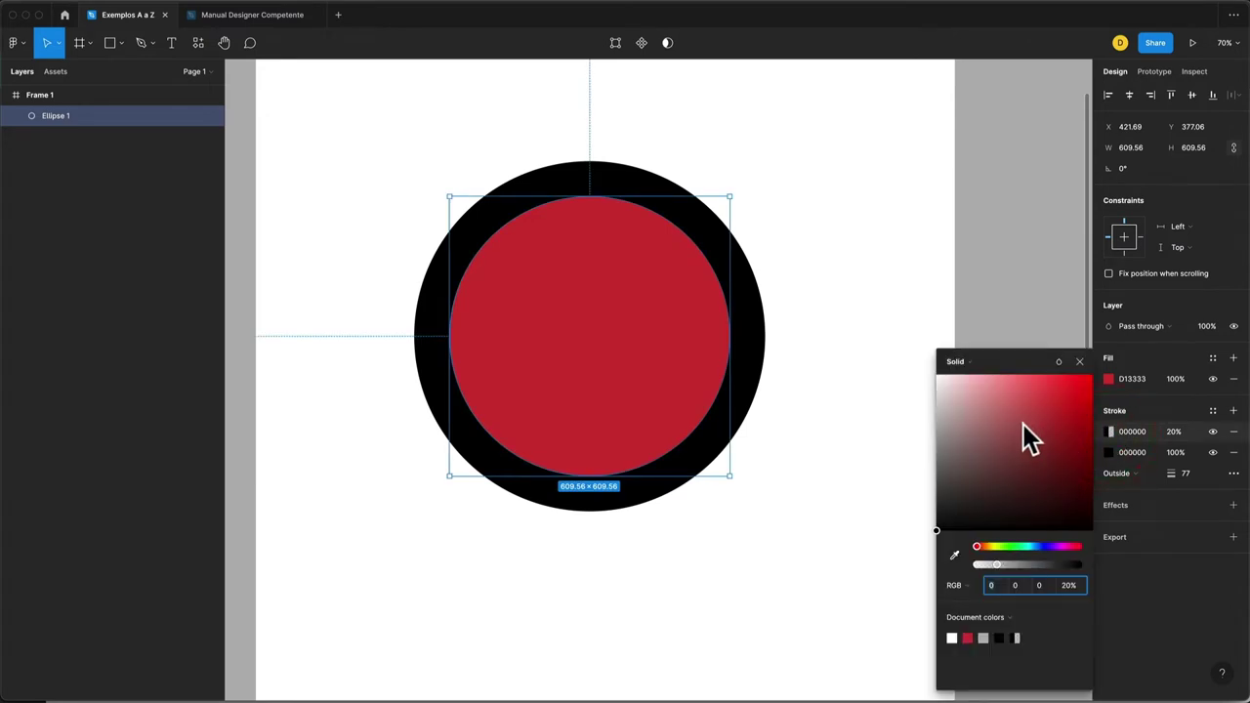
click(995, 547)
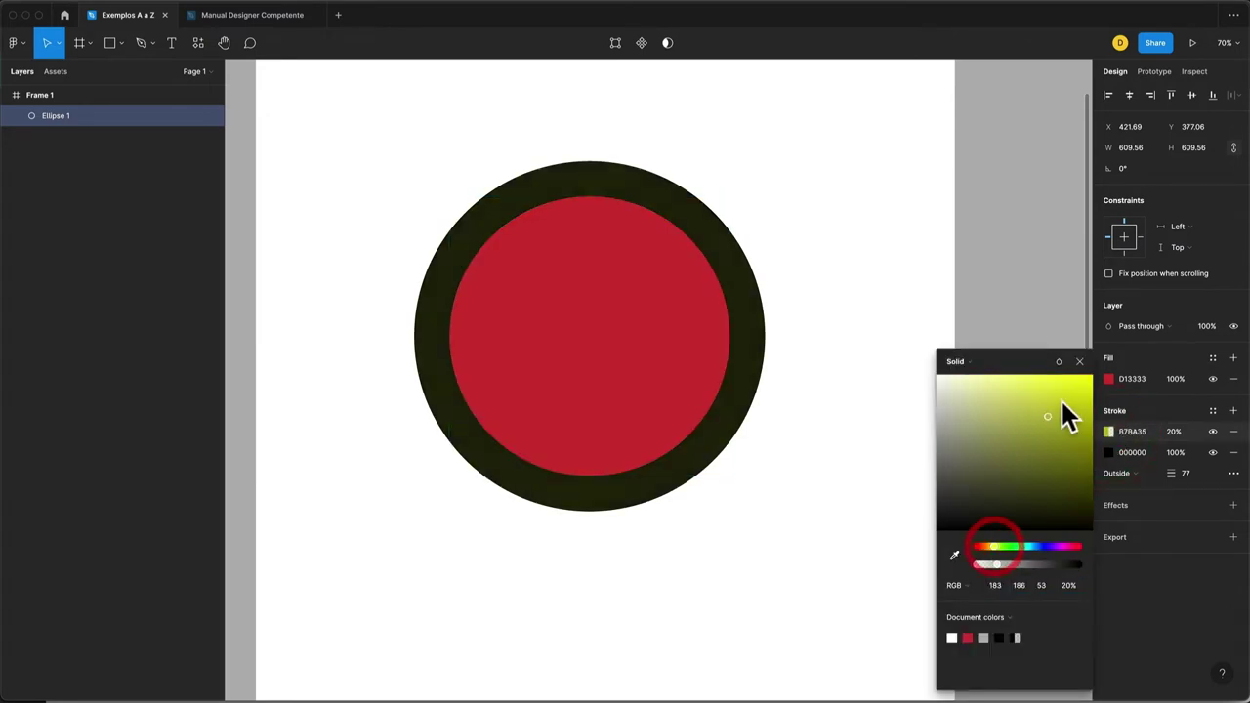
click(1094, 369)
click(1185, 435)
text(100)
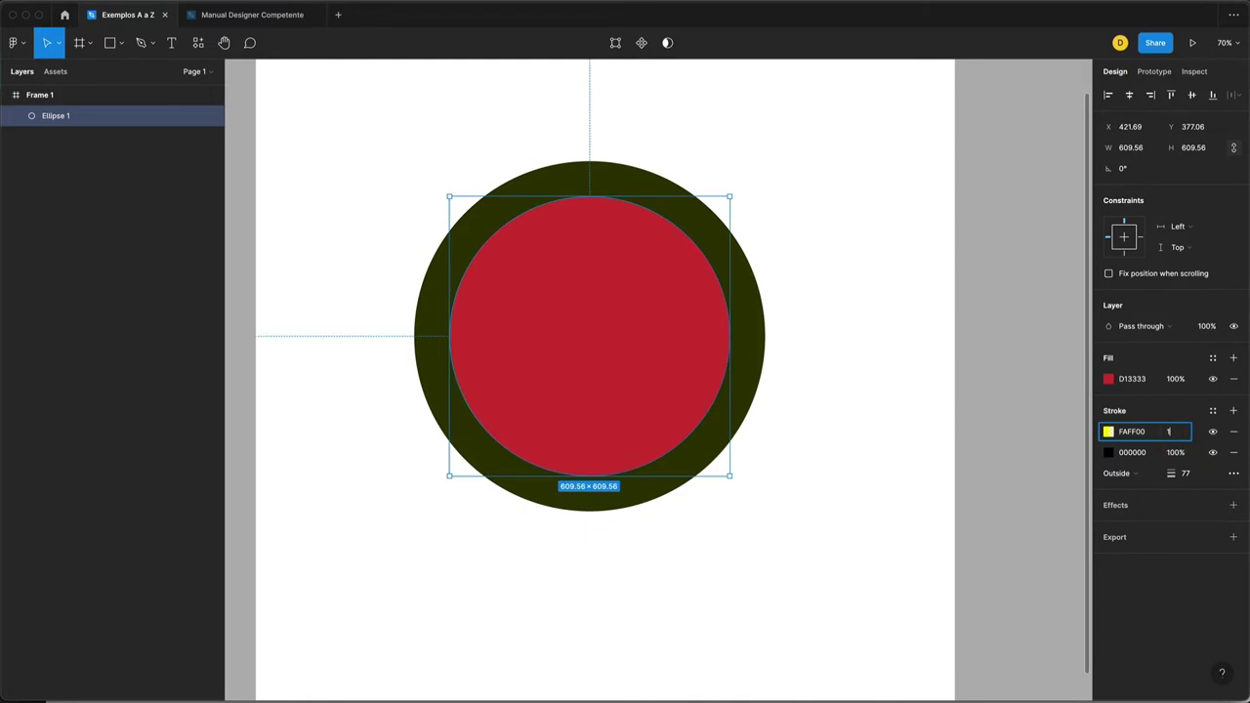
key(Return)
click(1233, 432)
click(835, 443)
- Duplicate the red circle in place and set the copy's stroke position to Inside
click(625, 391)
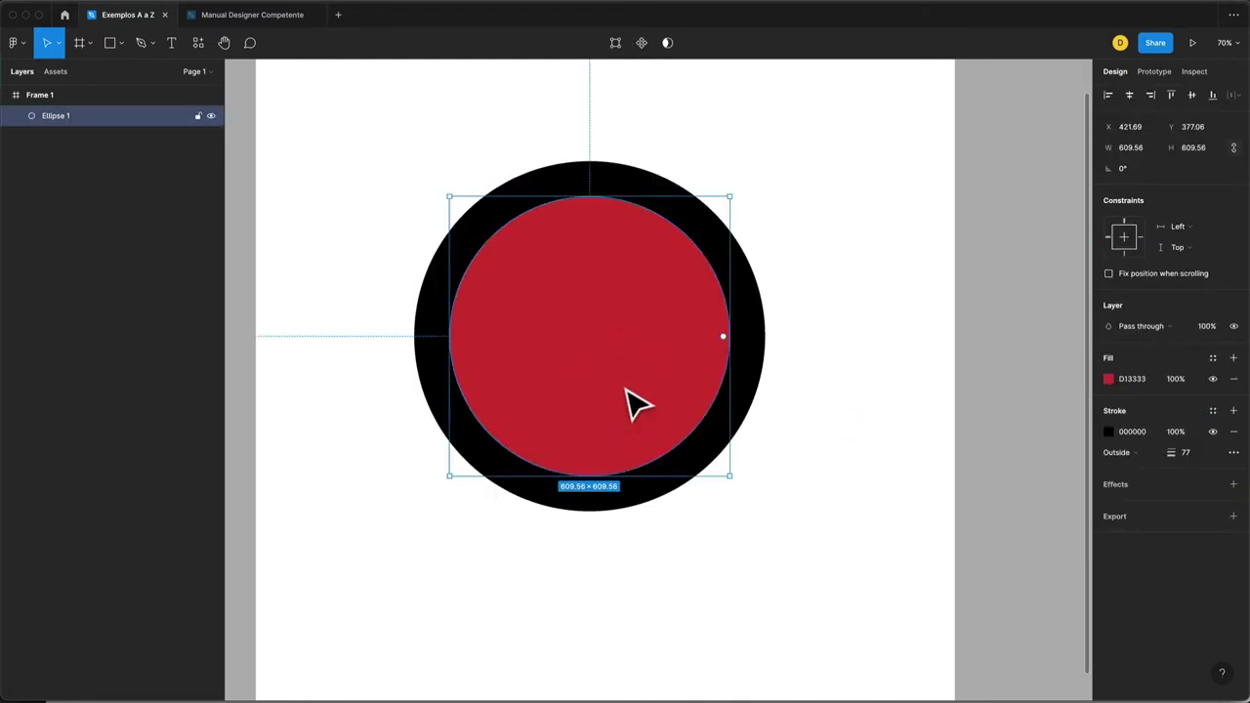
key(ctrl+d)
click(1116, 454)
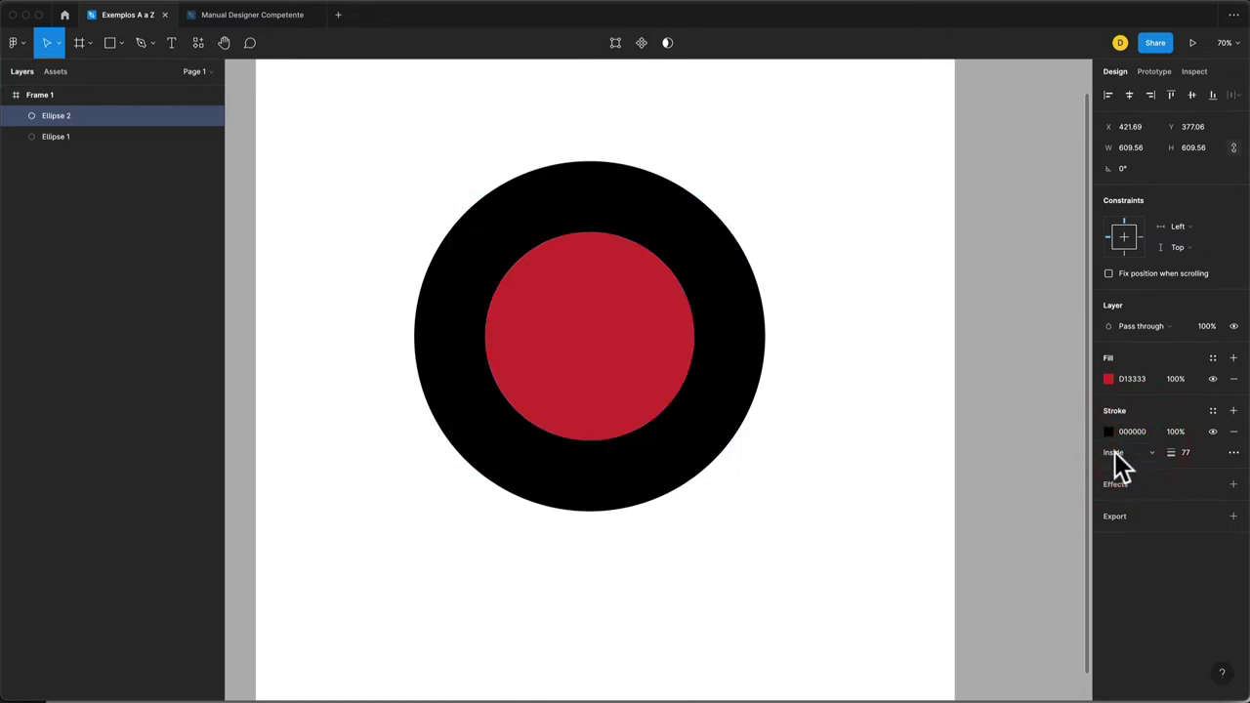
- Recolor the duplicate circle's inside stroke to green 4EC615 and set its weight to 31
click(1109, 431)
click(1006, 546)
drag(1032, 518, 1076, 409)
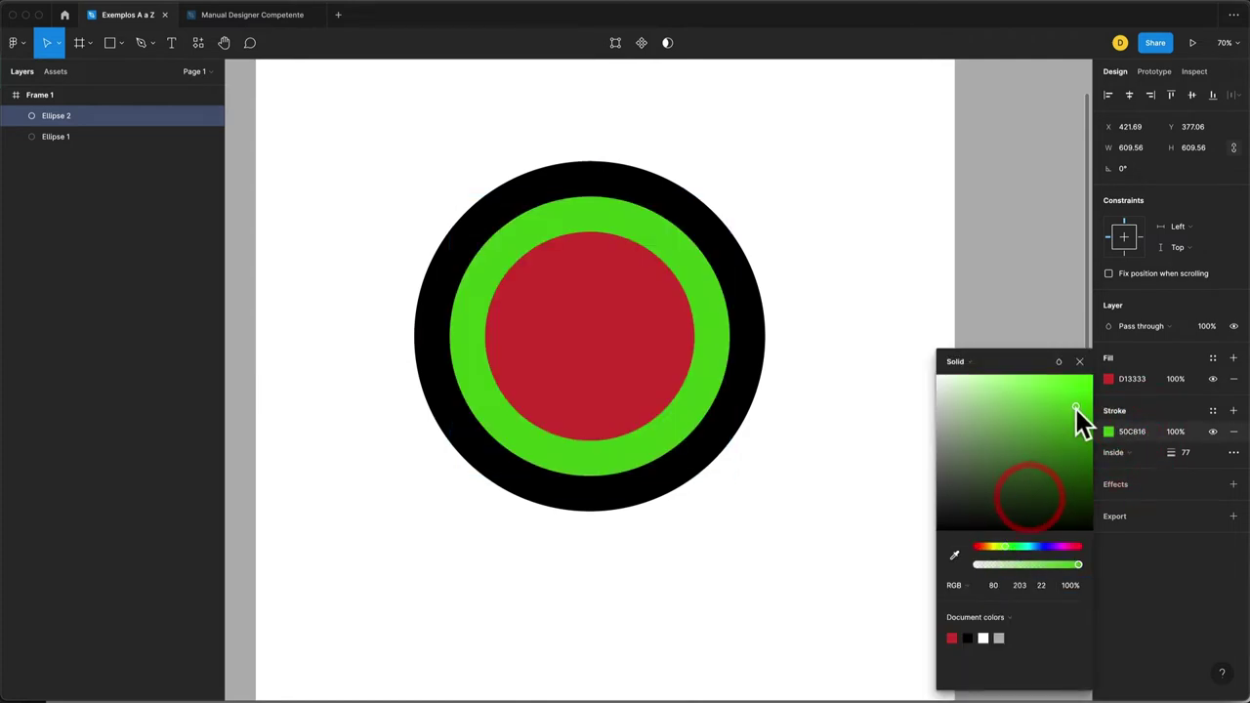
click(1077, 411)
click(1080, 362)
mouse_move(1177, 456)
mouse_down()
mouse_move(1194, 452)
mouse_move(24, 441)
mouse_move(1228, 448)
mouse_move(1099, 455)
mouse_move(1172, 447)
mouse_move(1123, 452)
mouse_up()
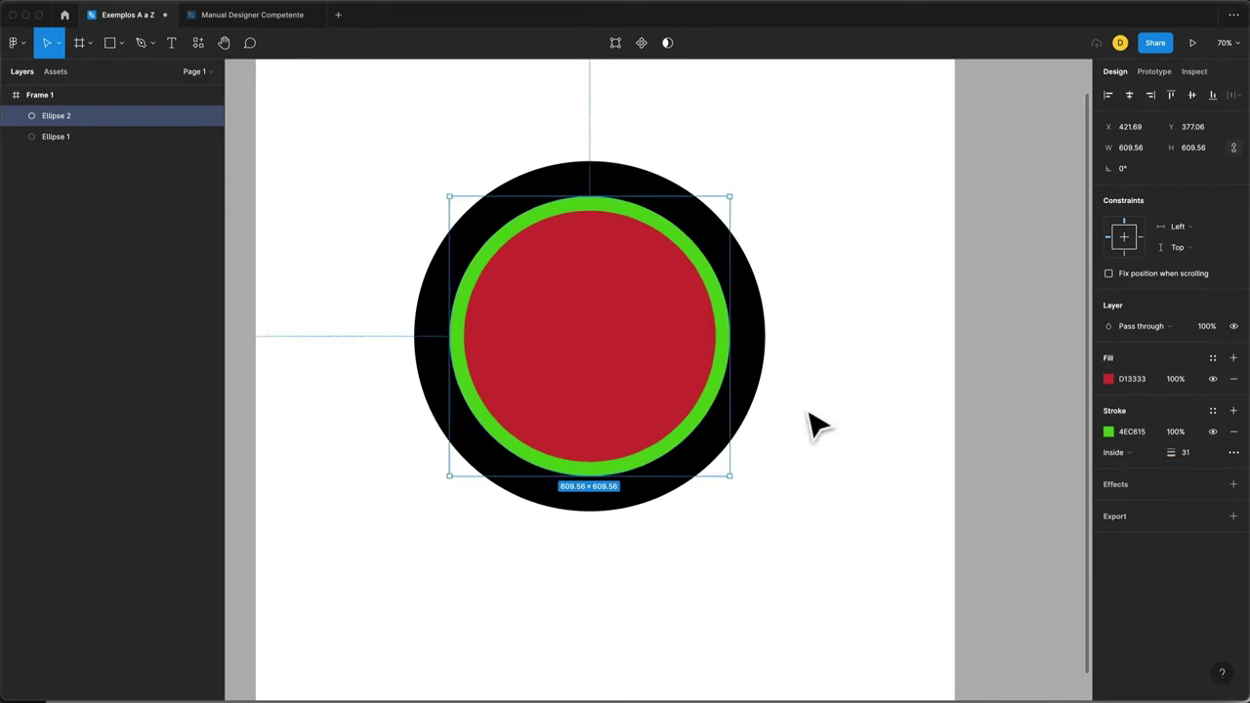
- Select the Ellipse 1 and Ellipse 2 layers in turn to compare their separate strokes
click(137, 135)
click(119, 114)
click(113, 137)
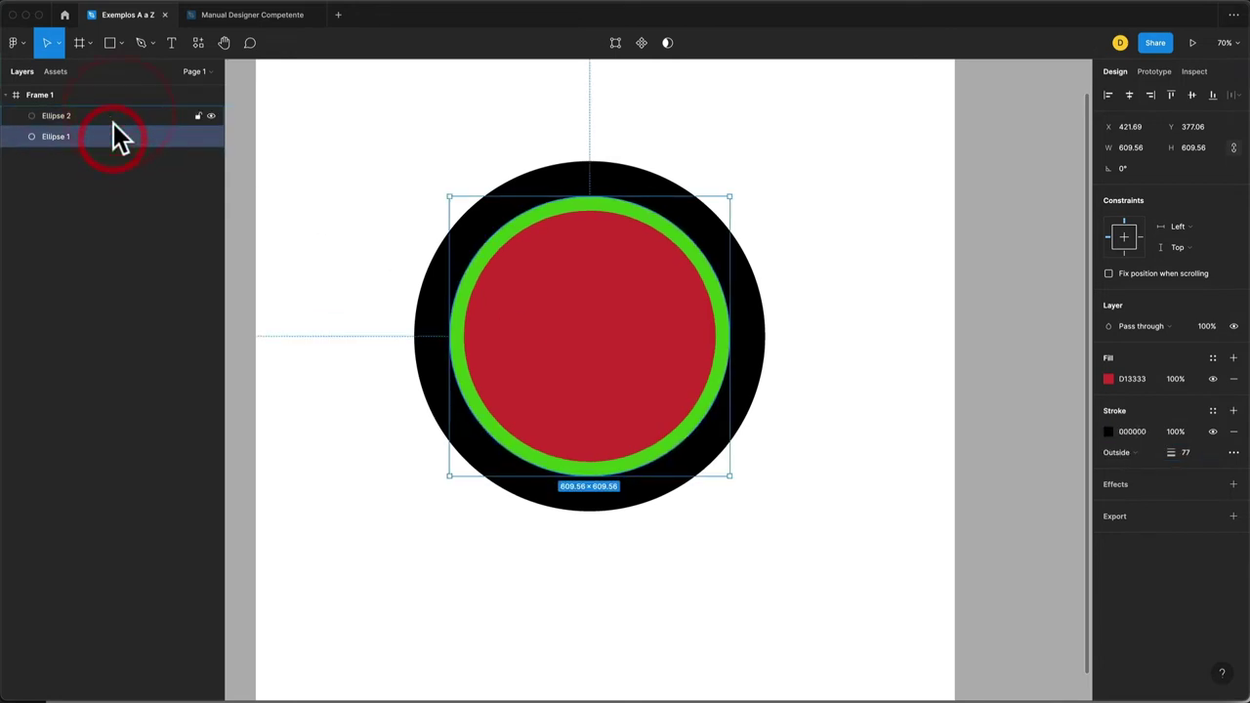
click(412, 357)
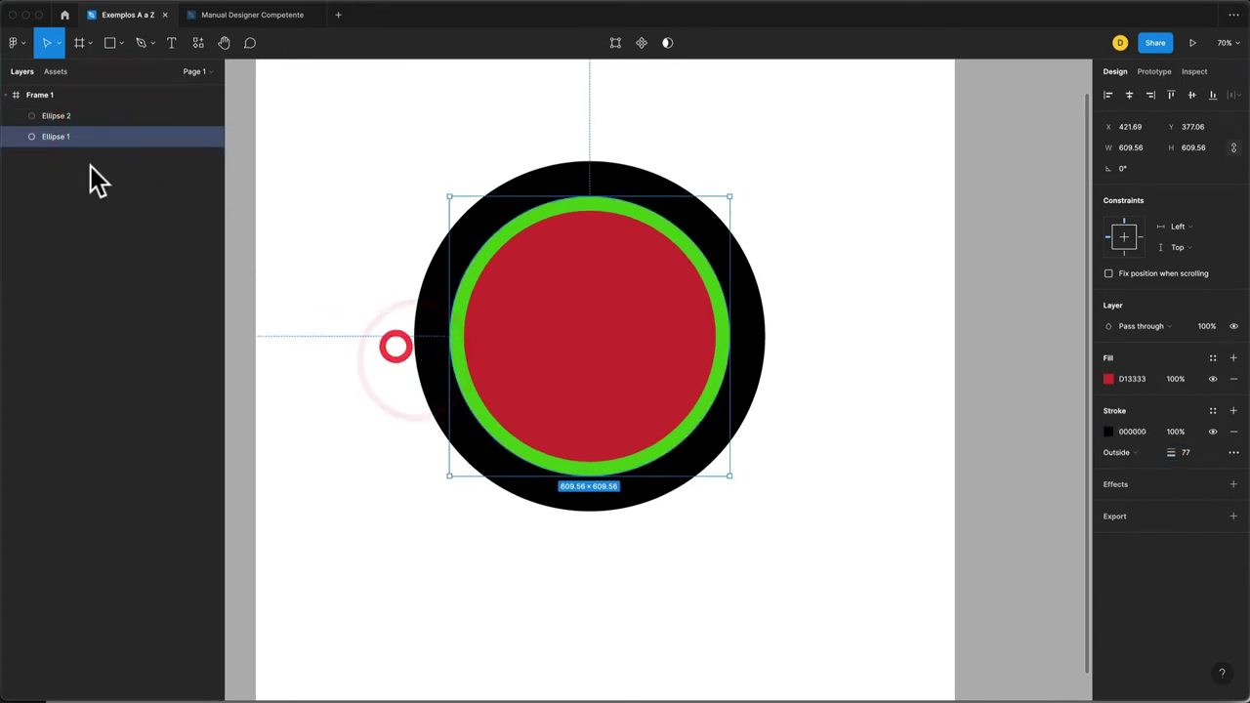
click(69, 116)
- Give Ellipse 1's outside stroke a linear gradient from black to dark red (RGB 103, 0, 0) at 100% opacity
click(94, 137)
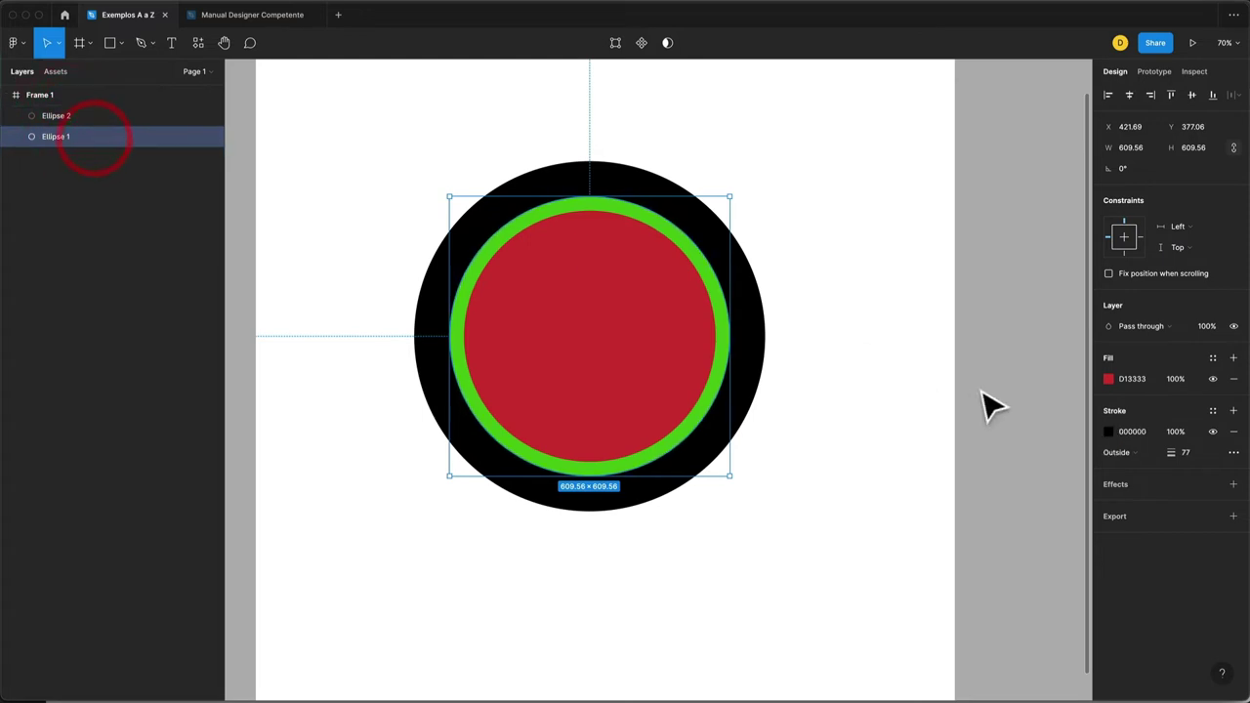
click(1108, 431)
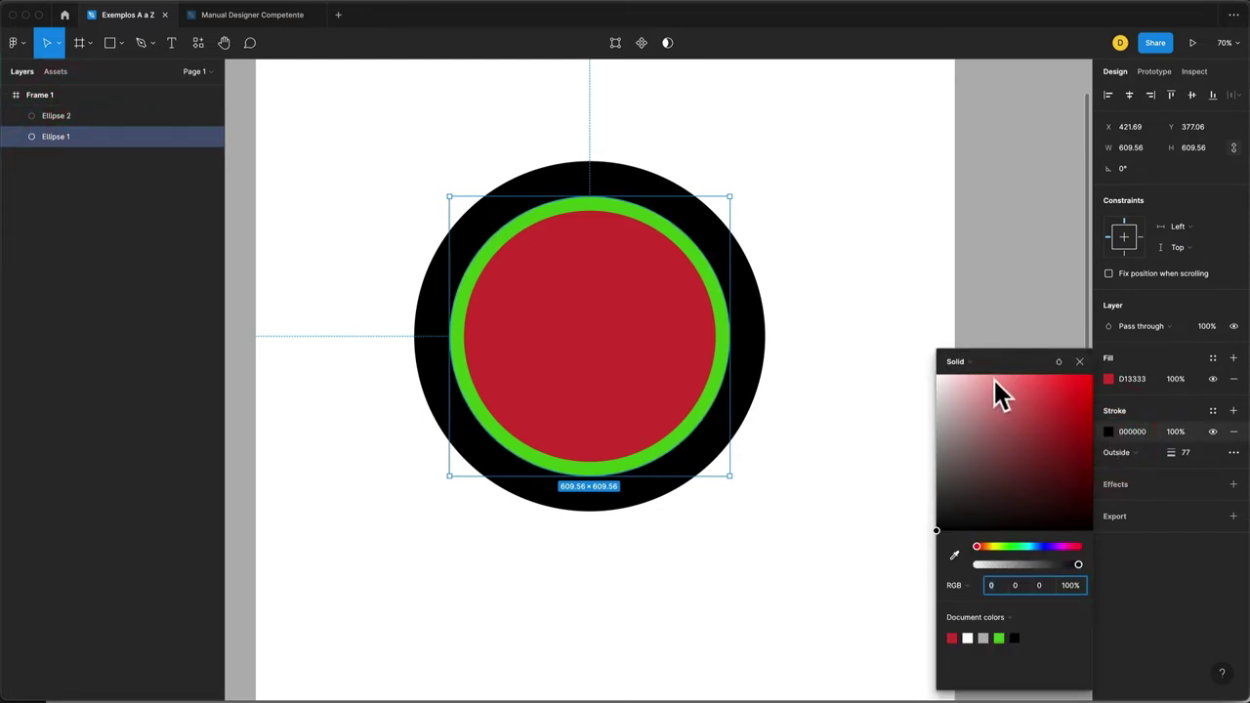
click(960, 364)
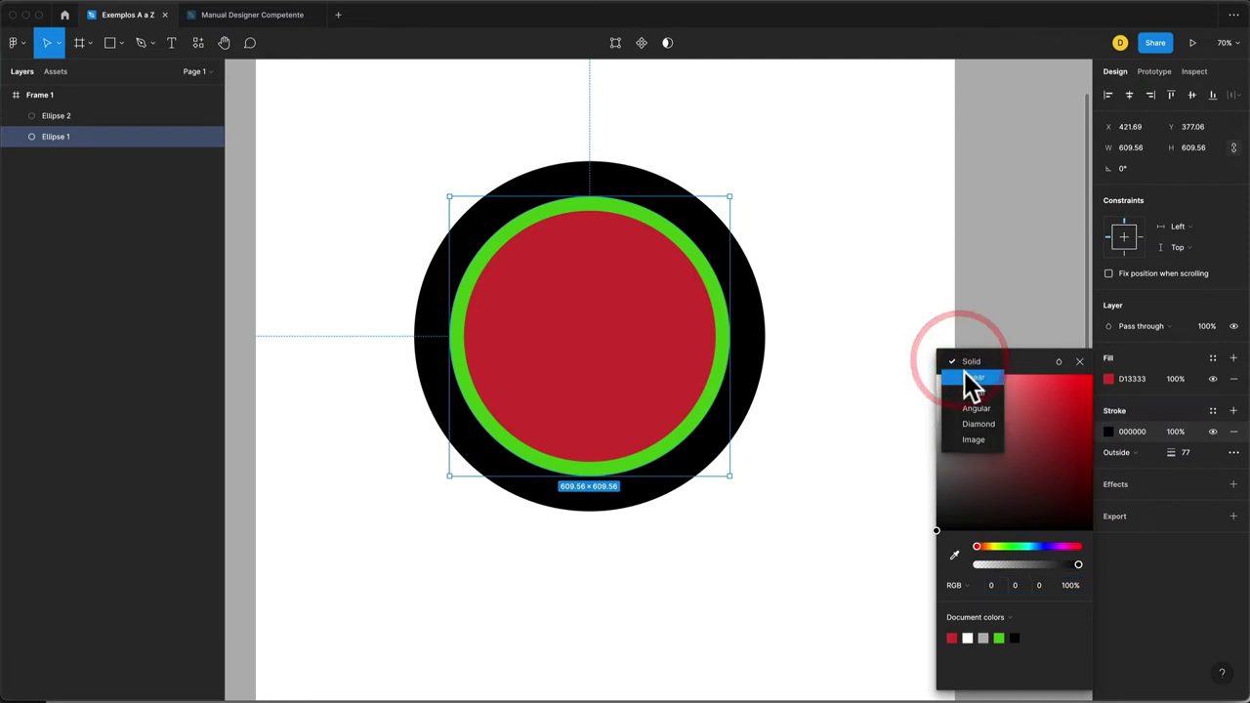
click(969, 380)
click(1074, 346)
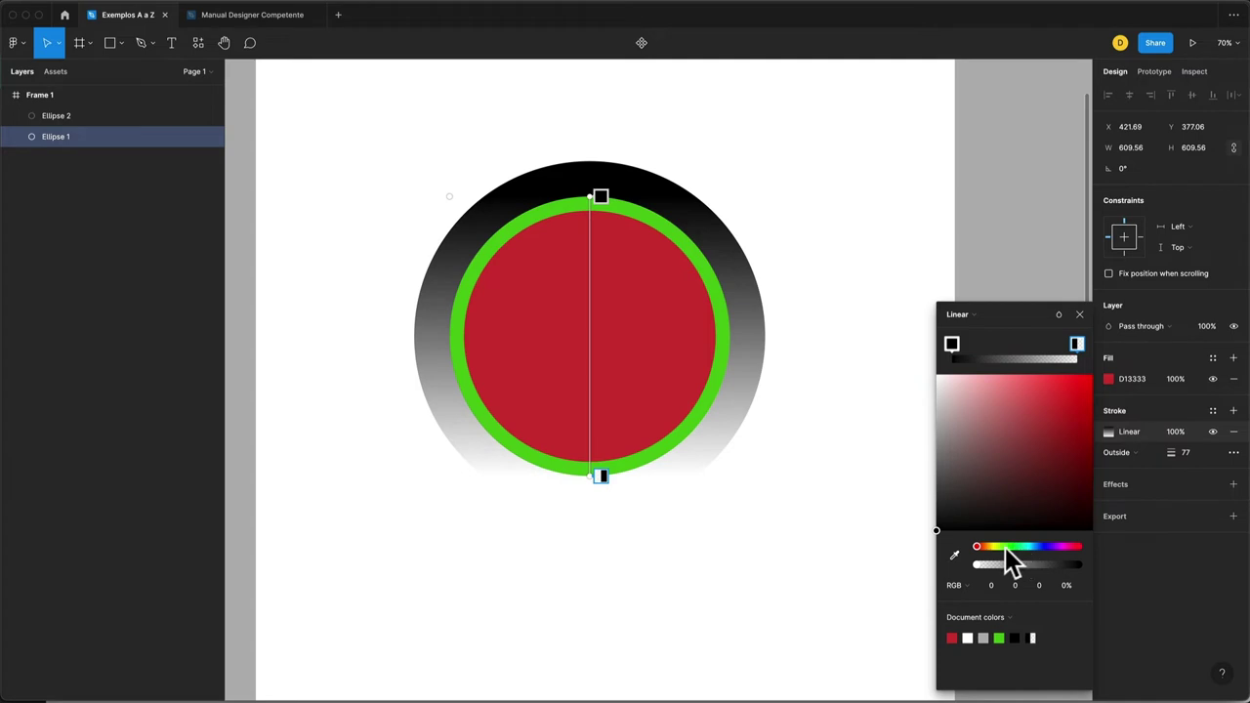
drag(1105, 474, 1105, 470)
drag(1001, 565, 1111, 560)
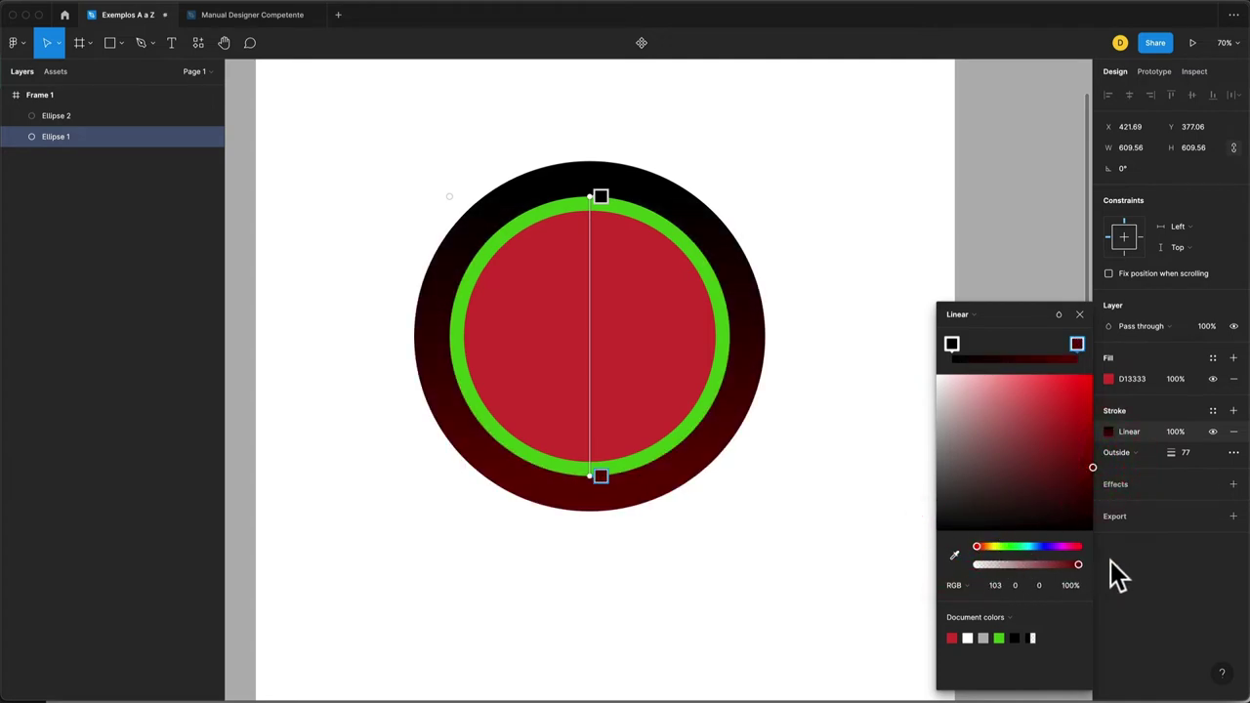
click(764, 480)
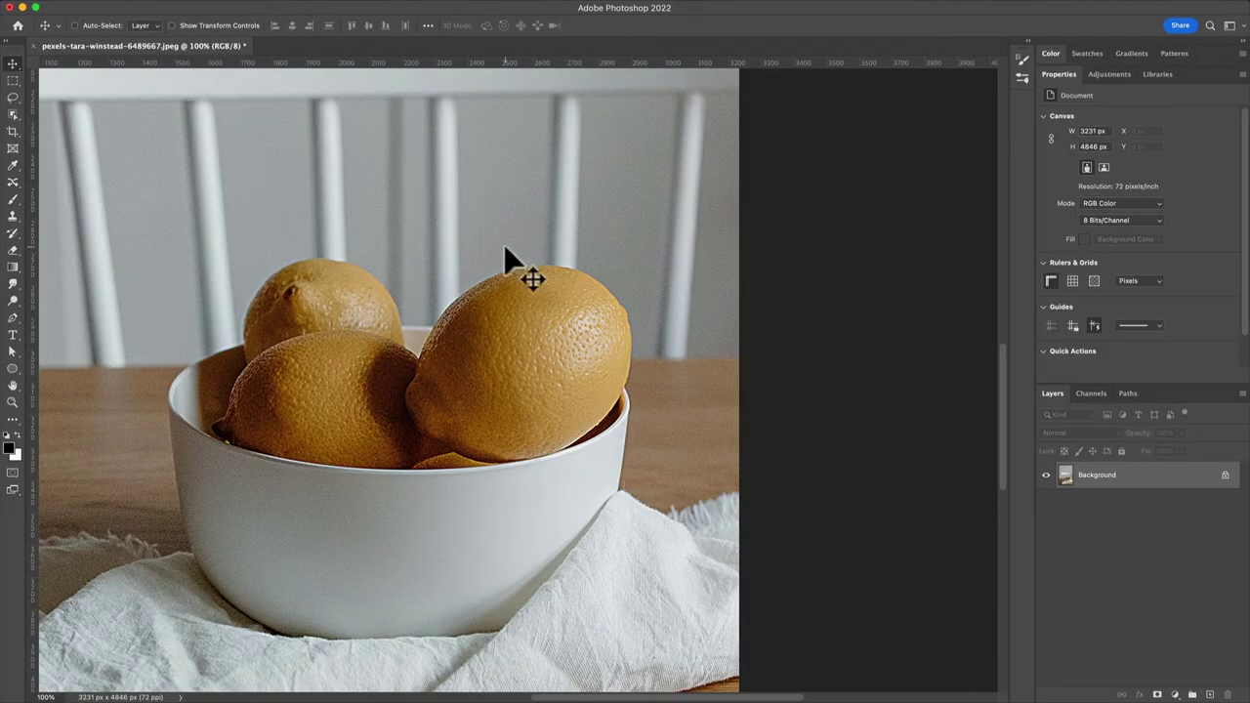
- In Photoshop, draw a rectangle shape about 2713 × 4299 px over the lemon photo, inset from its edges
key(super+n)
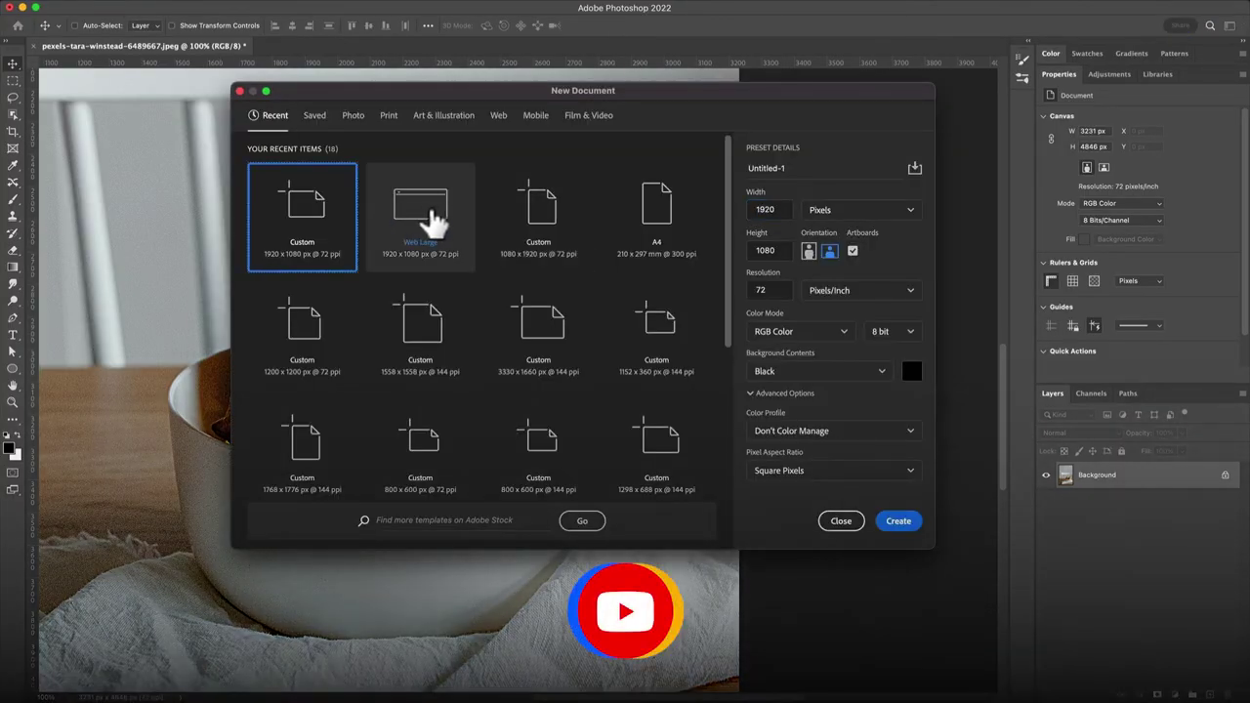
click(841, 520)
key(super+minus)
key(super+minus)
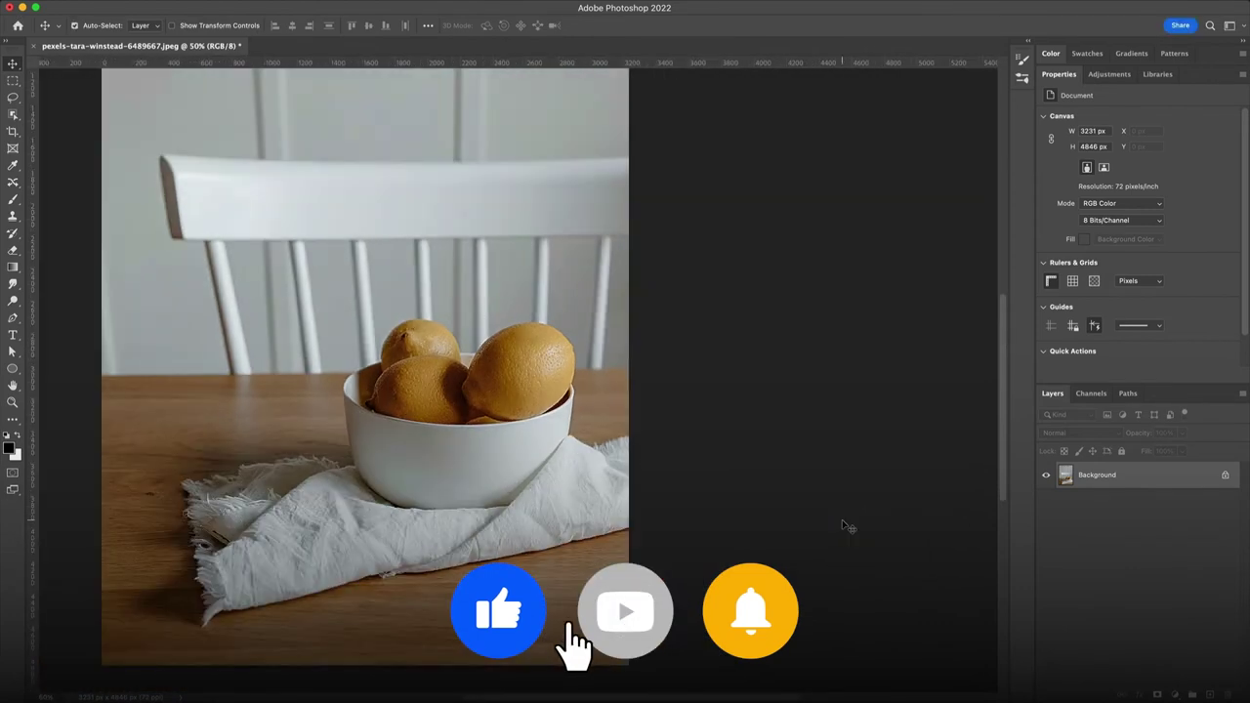
click(13, 370)
click(39, 368)
key(super+minus)
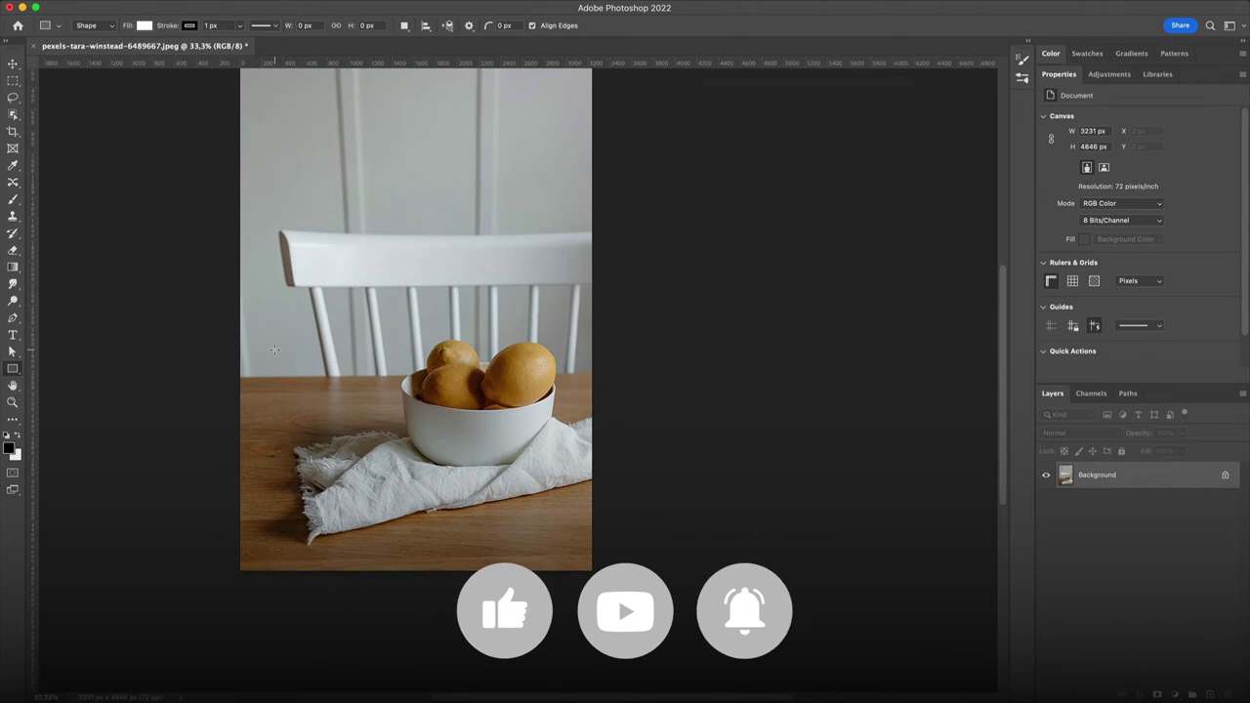
key(super+0)
drag(344, 98, 694, 648)
key(v)
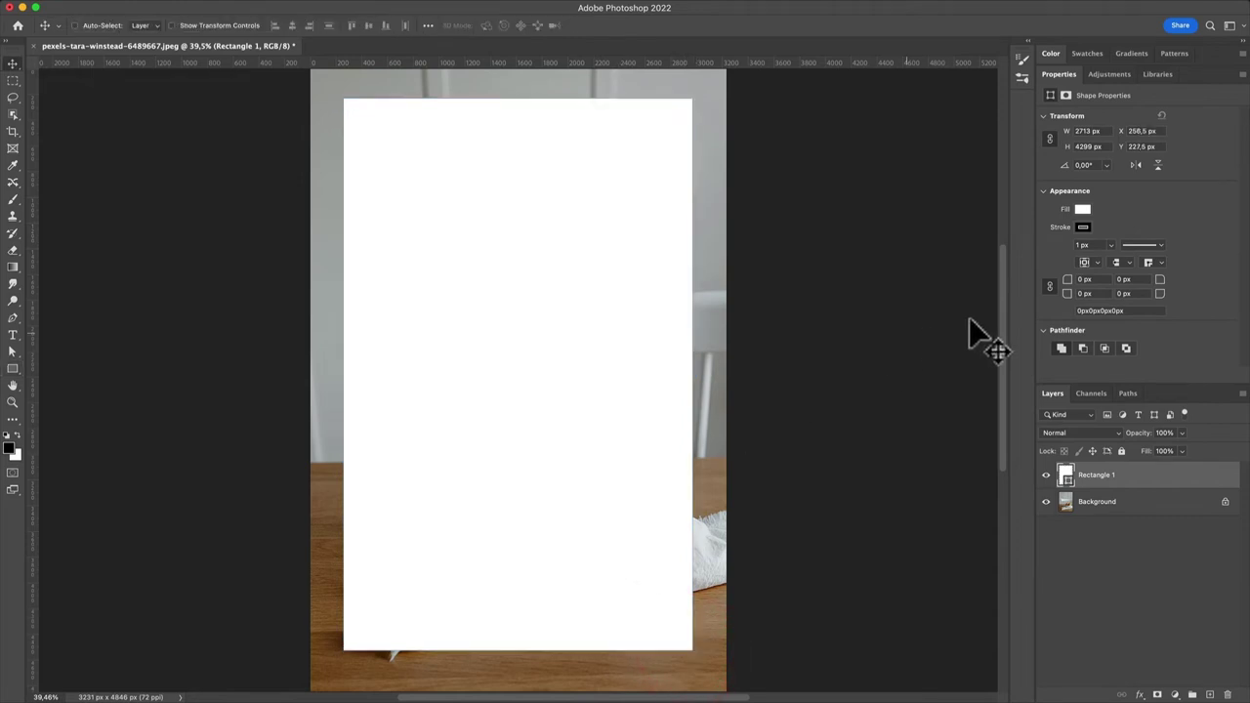
- Remove the rectangle's fill and set its stroke width to 10 px
click(1083, 209)
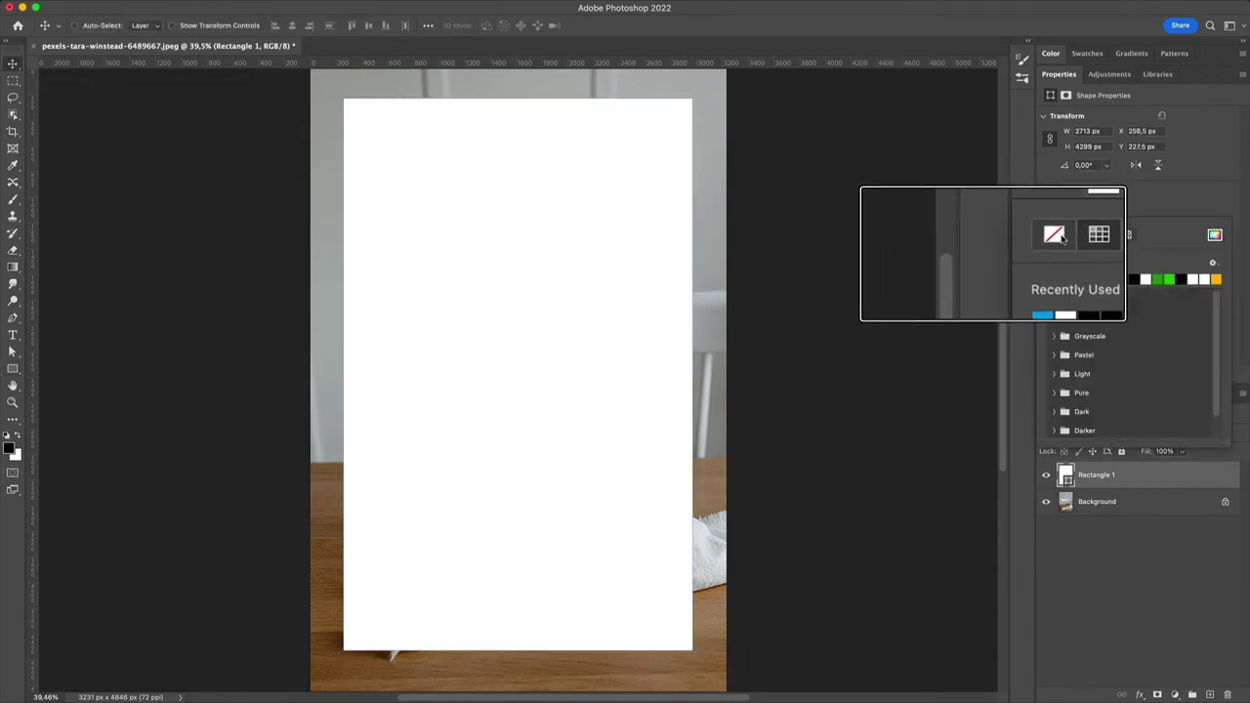
click(1078, 226)
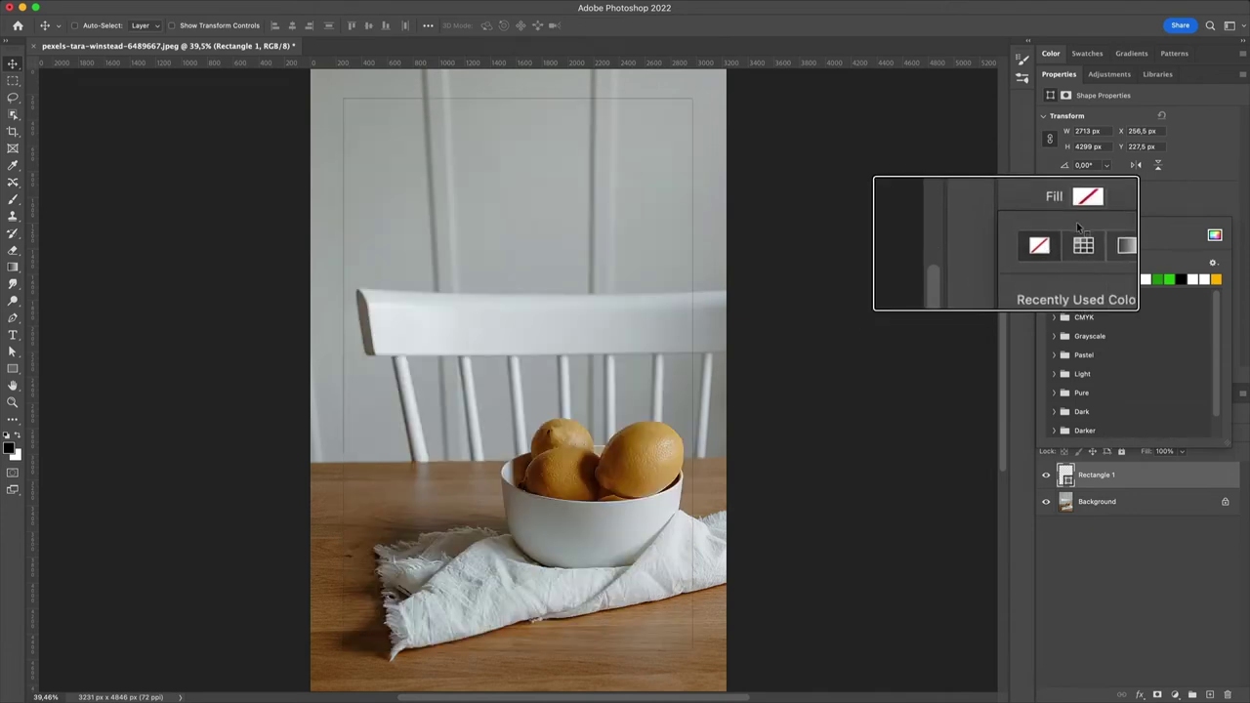
click(962, 283)
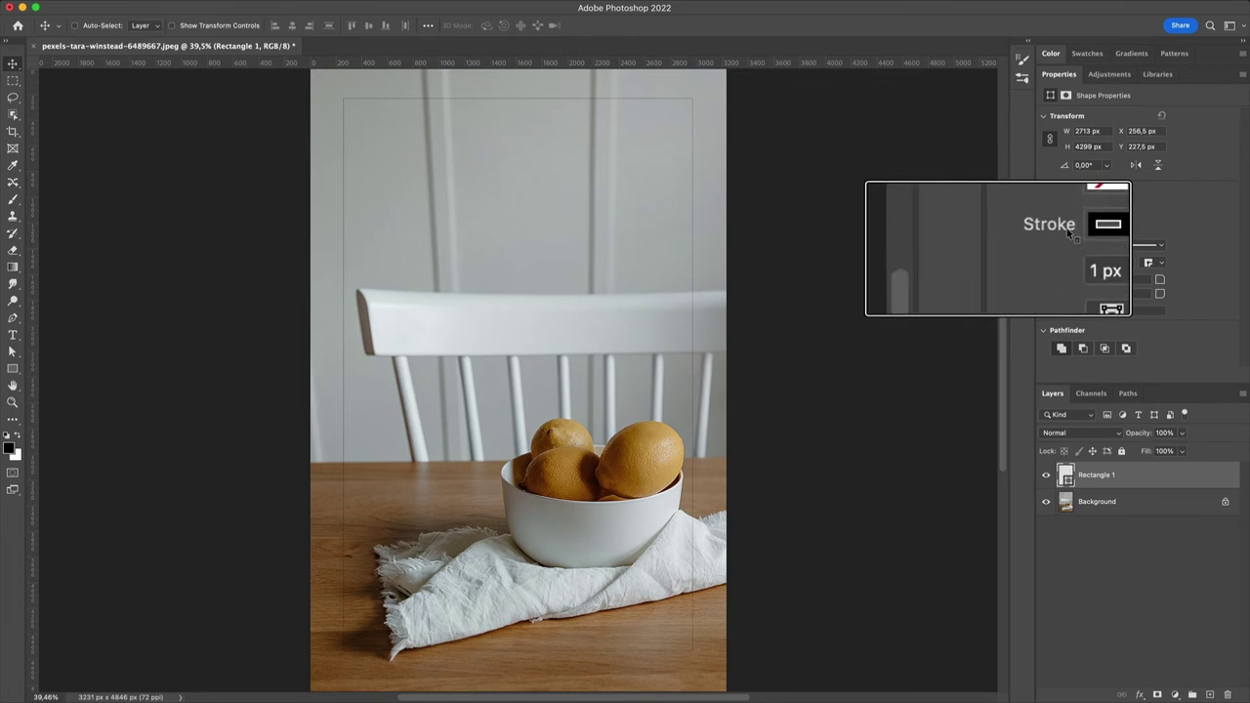
click(1124, 245)
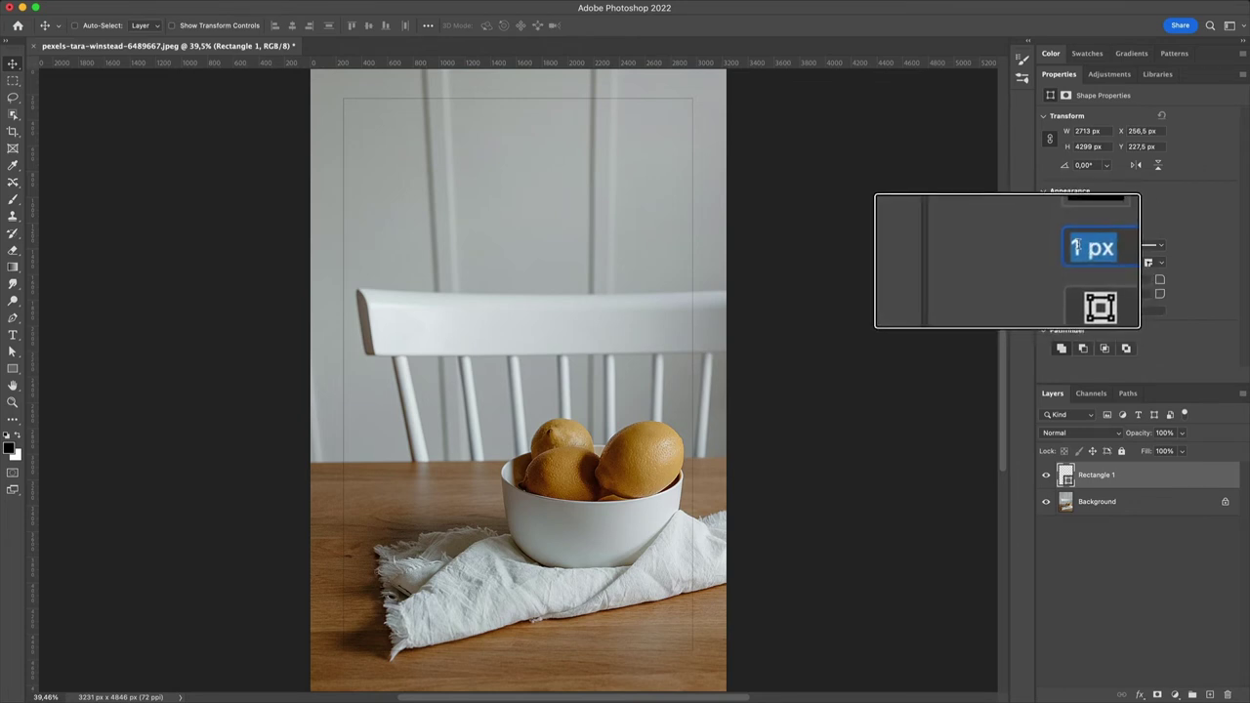
key(Return)
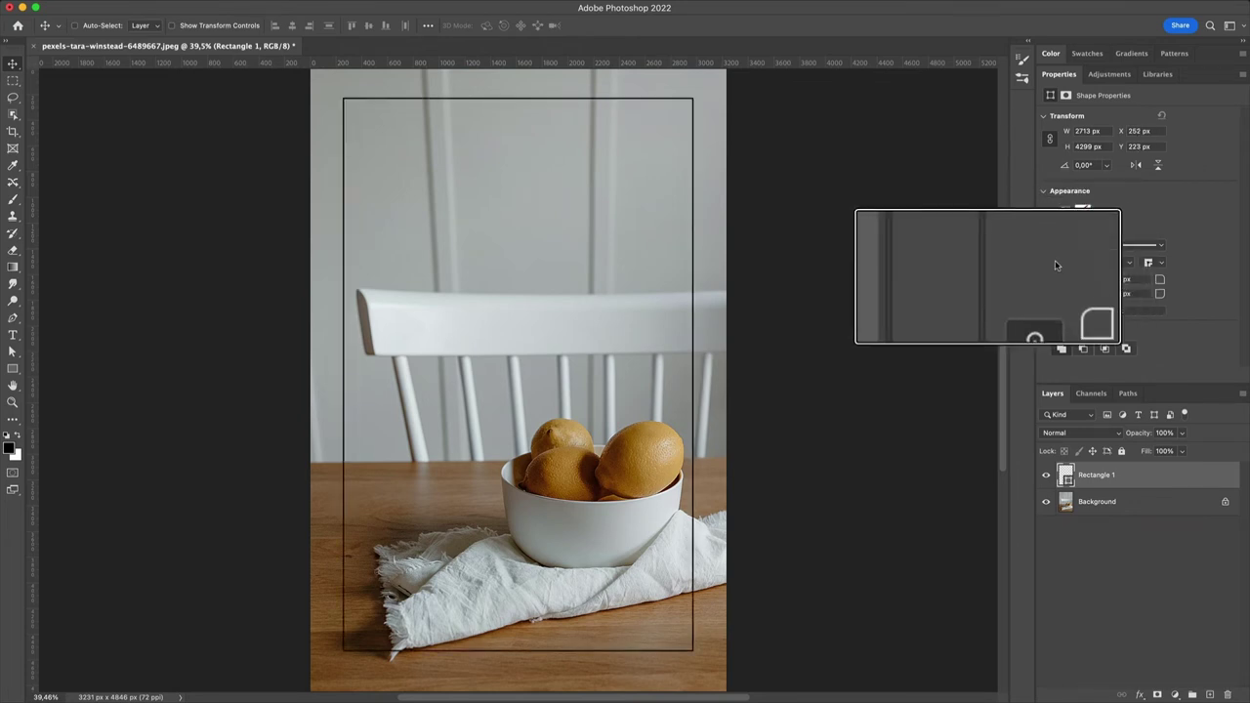
- Align the rectangle's stroke to the inside and set its width to 50 px
click(1100, 263)
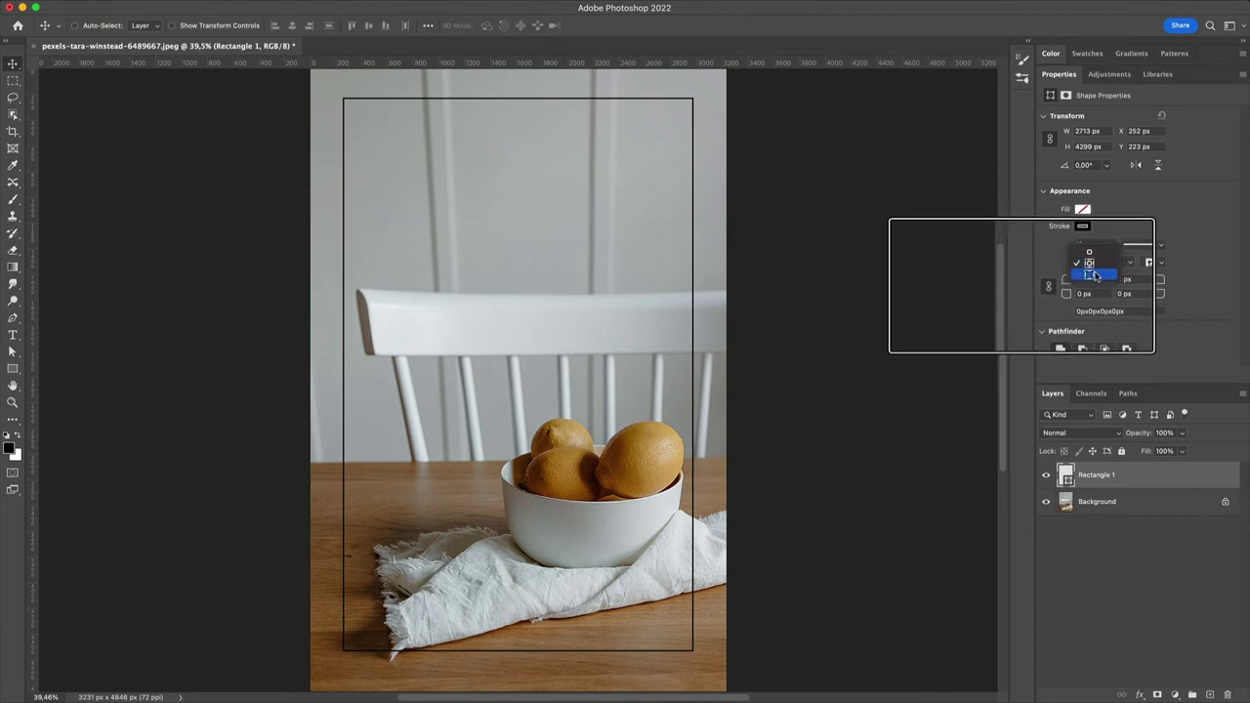
click(1098, 269)
click(1097, 263)
click(1098, 272)
click(1099, 245)
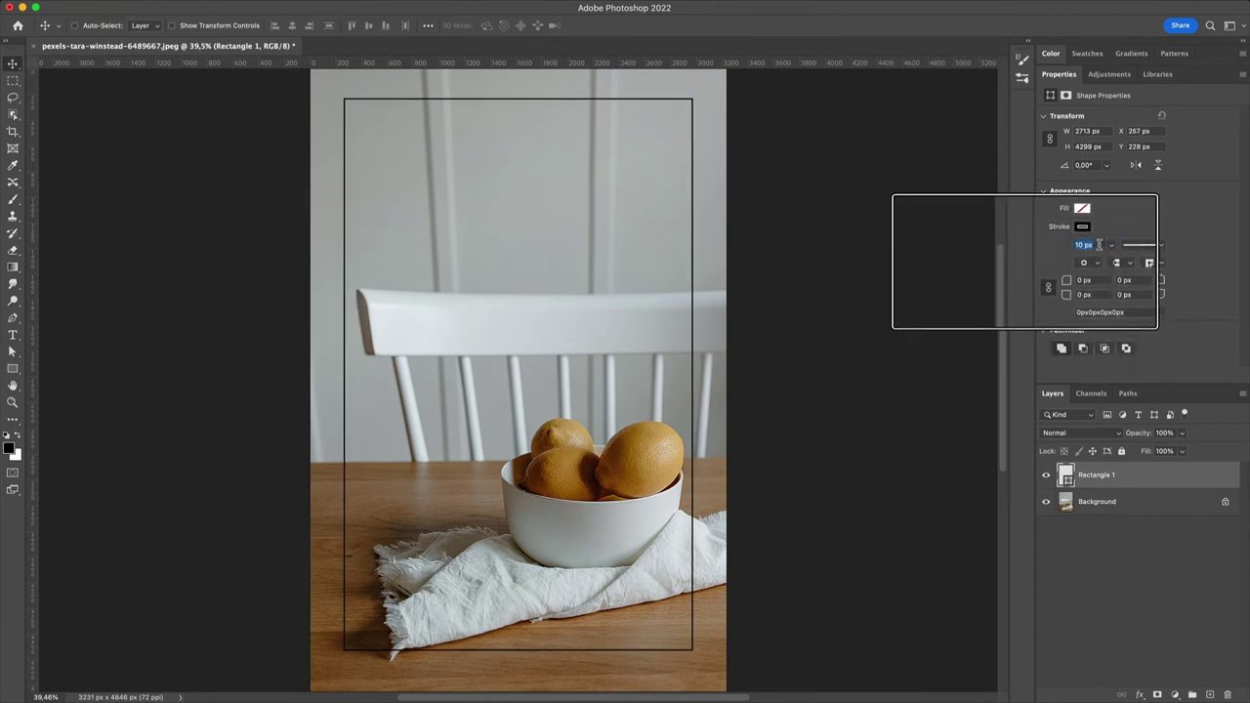
key(Return)
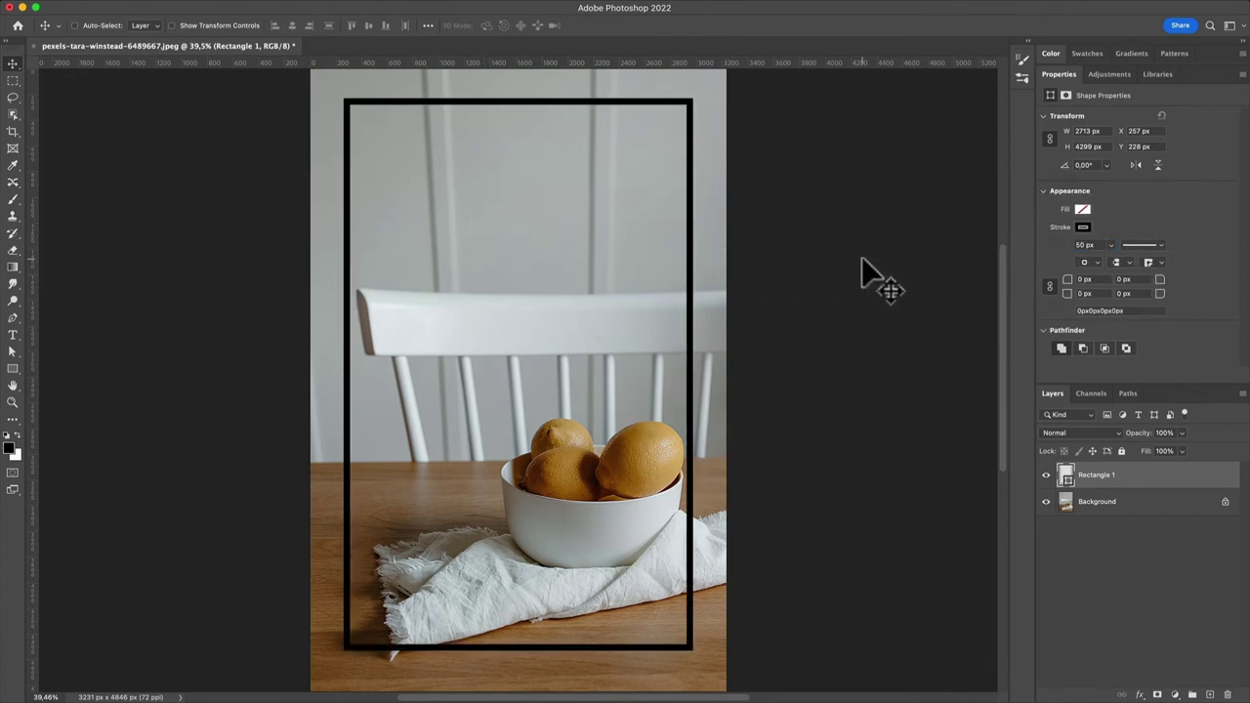
- Try a light blue stroke color on the rectangle and restore black
click(1082, 228)
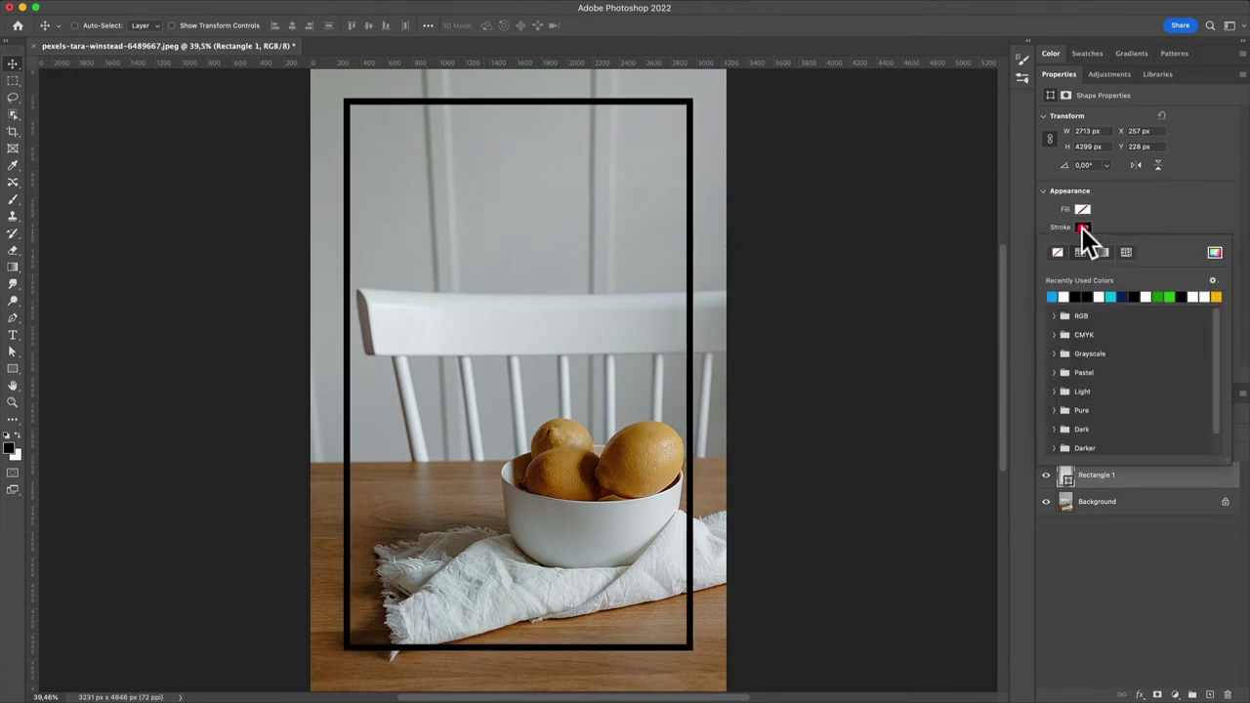
click(1054, 296)
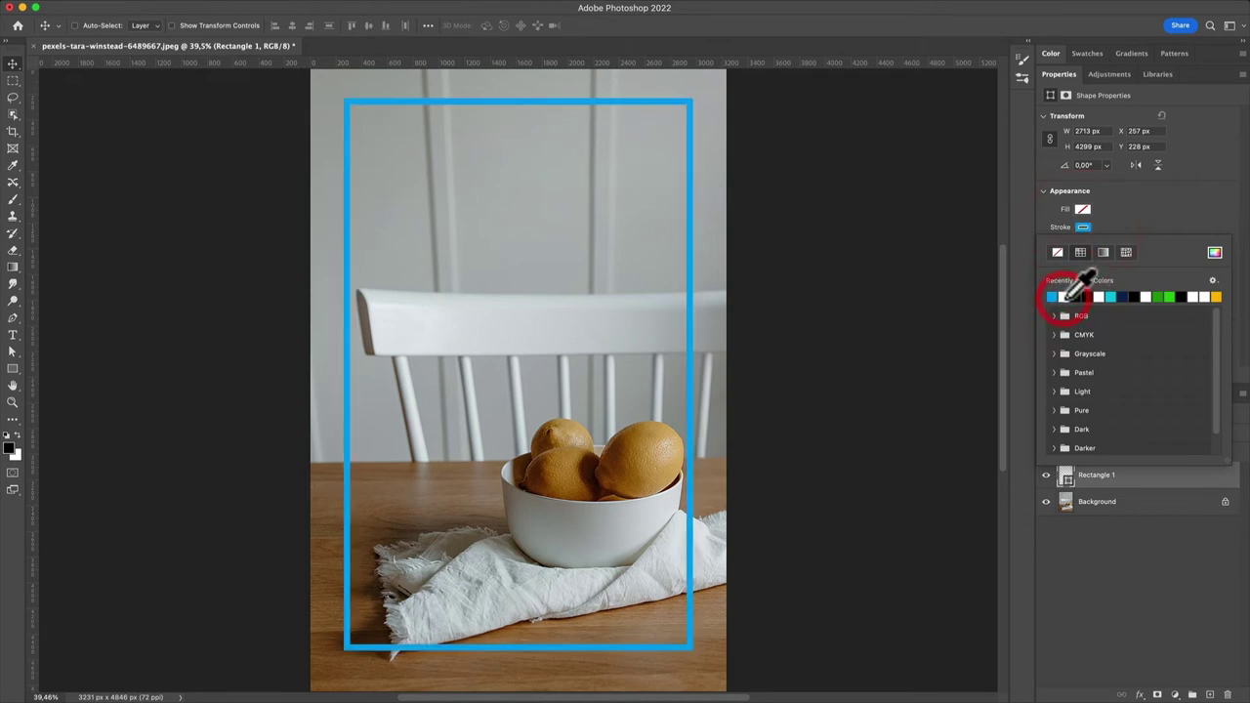
click(1074, 297)
click(1175, 207)
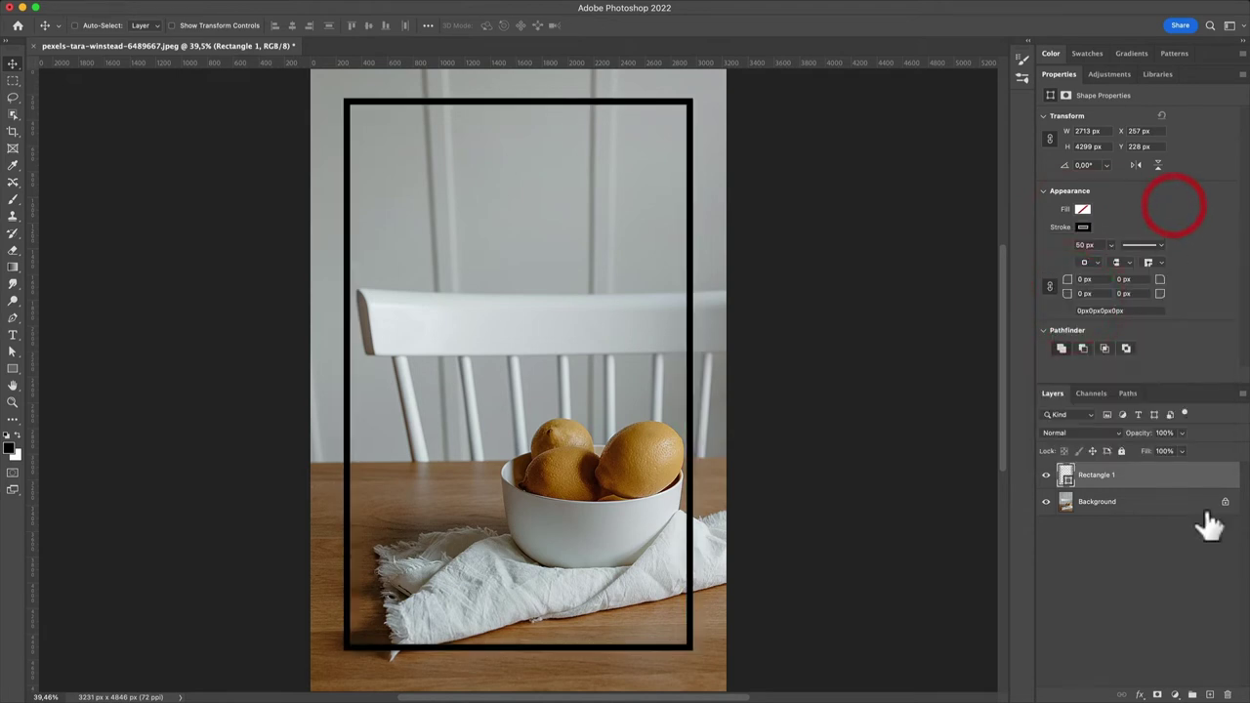
- Apply a red-to-yellow linear Gradient Overlay to the rectangle's layer, disabling the trial white Color Overlay, and toggle the layer's visibility to check it
double_click(1211, 489)
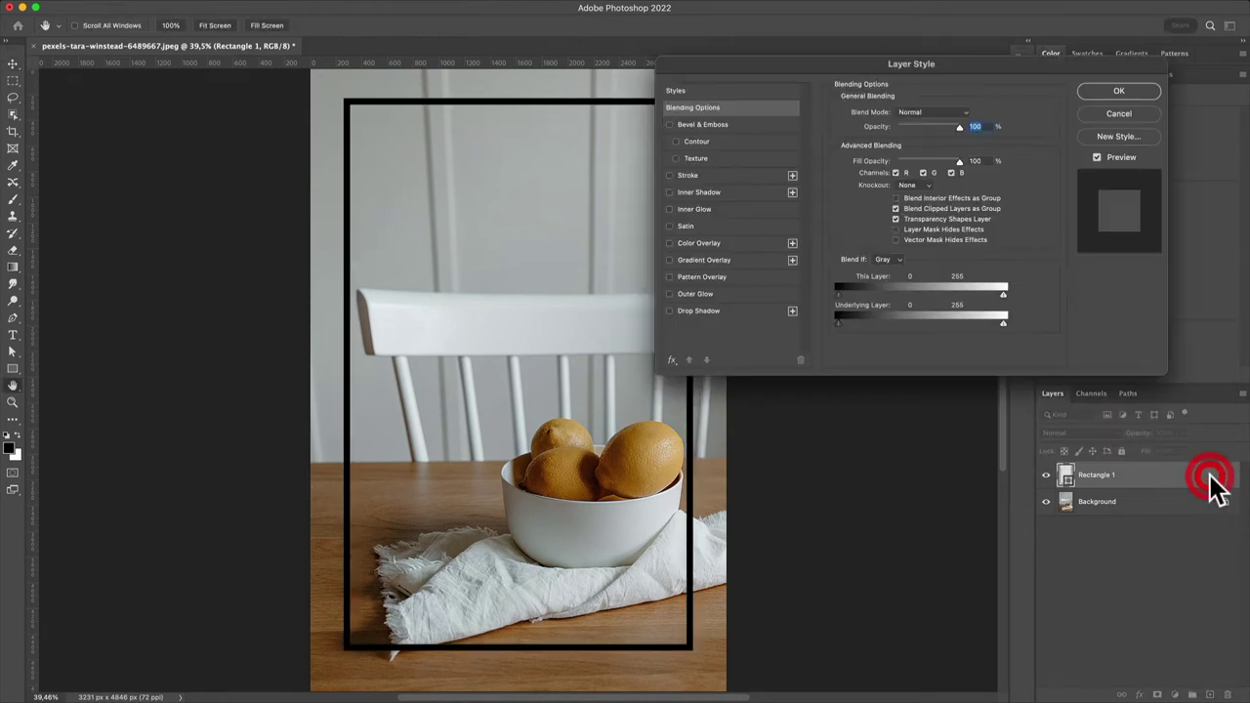
click(705, 243)
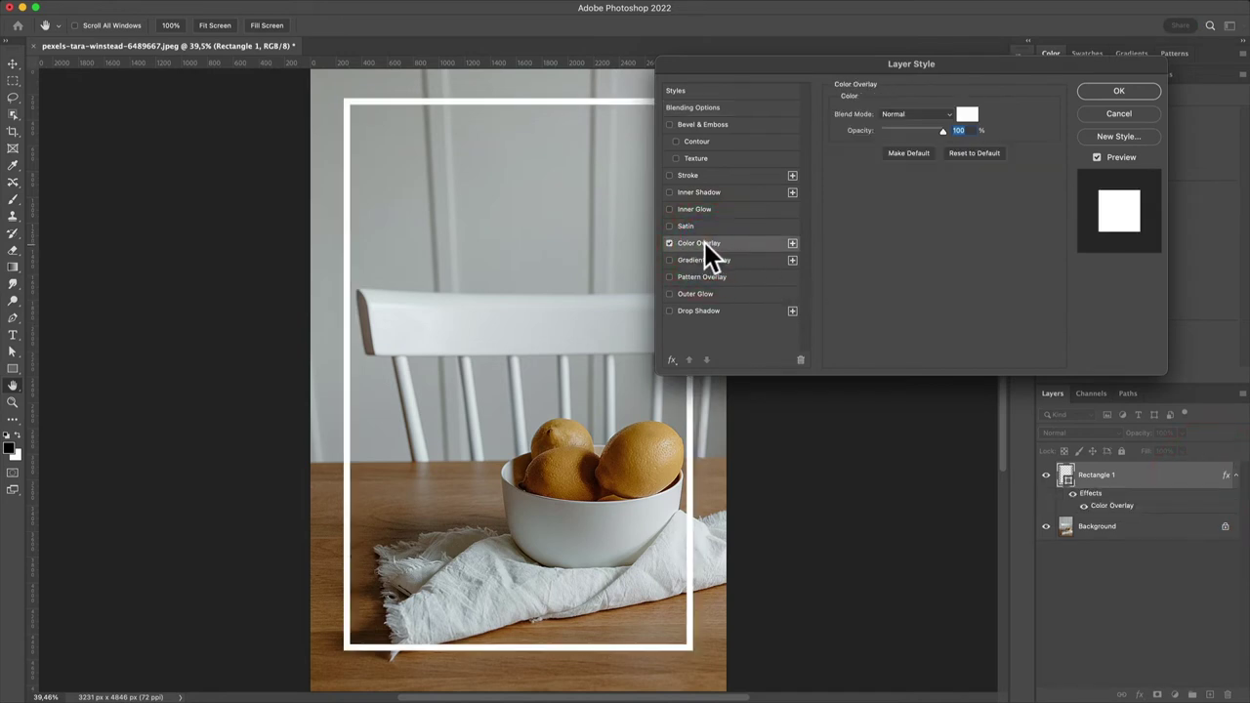
click(702, 256)
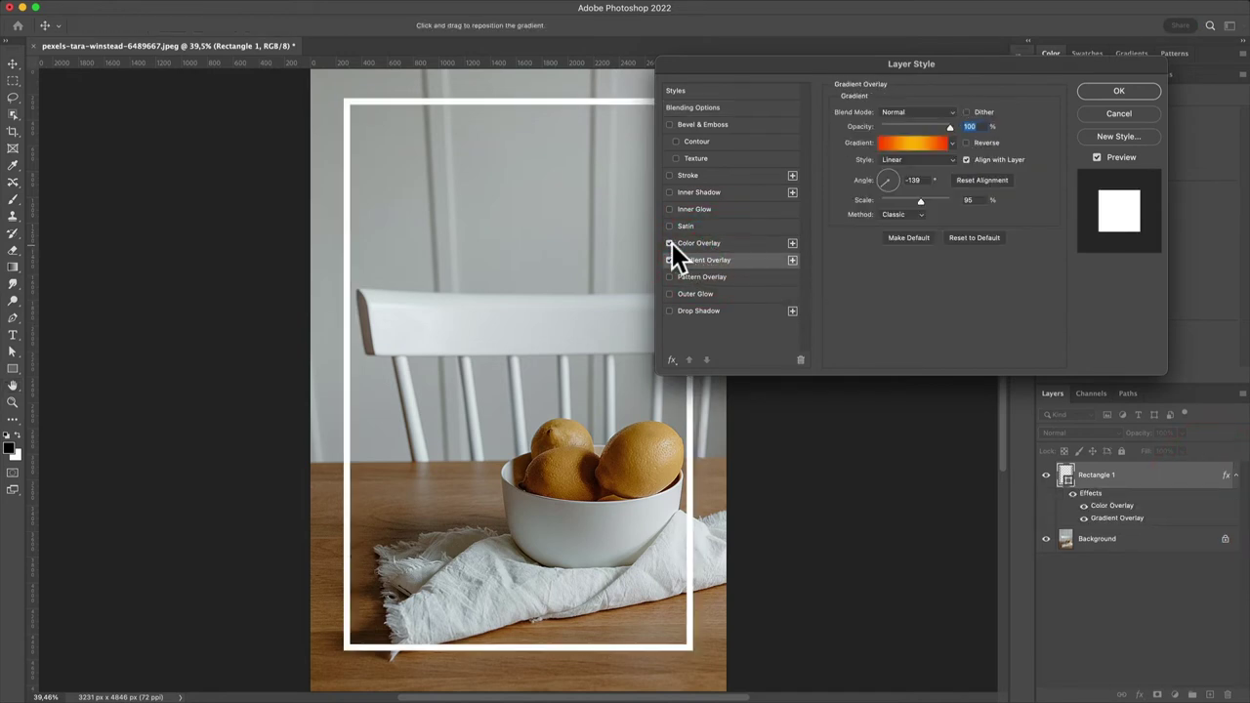
click(672, 243)
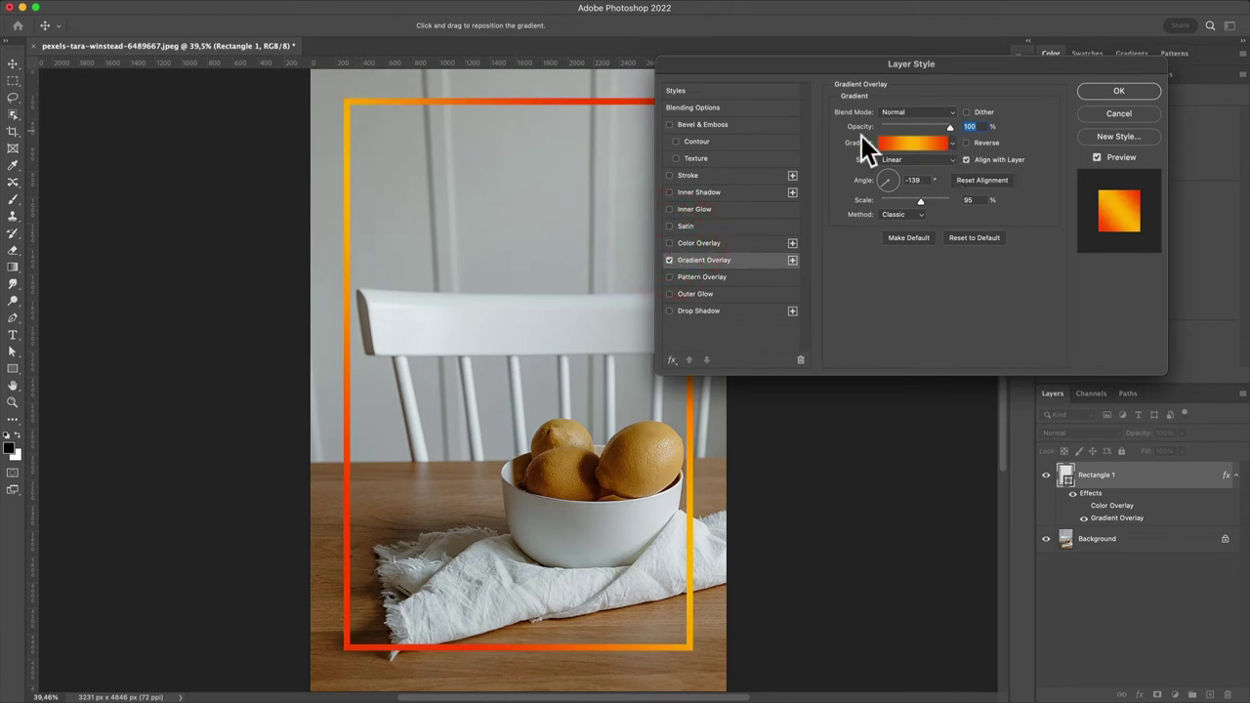
click(1119, 91)
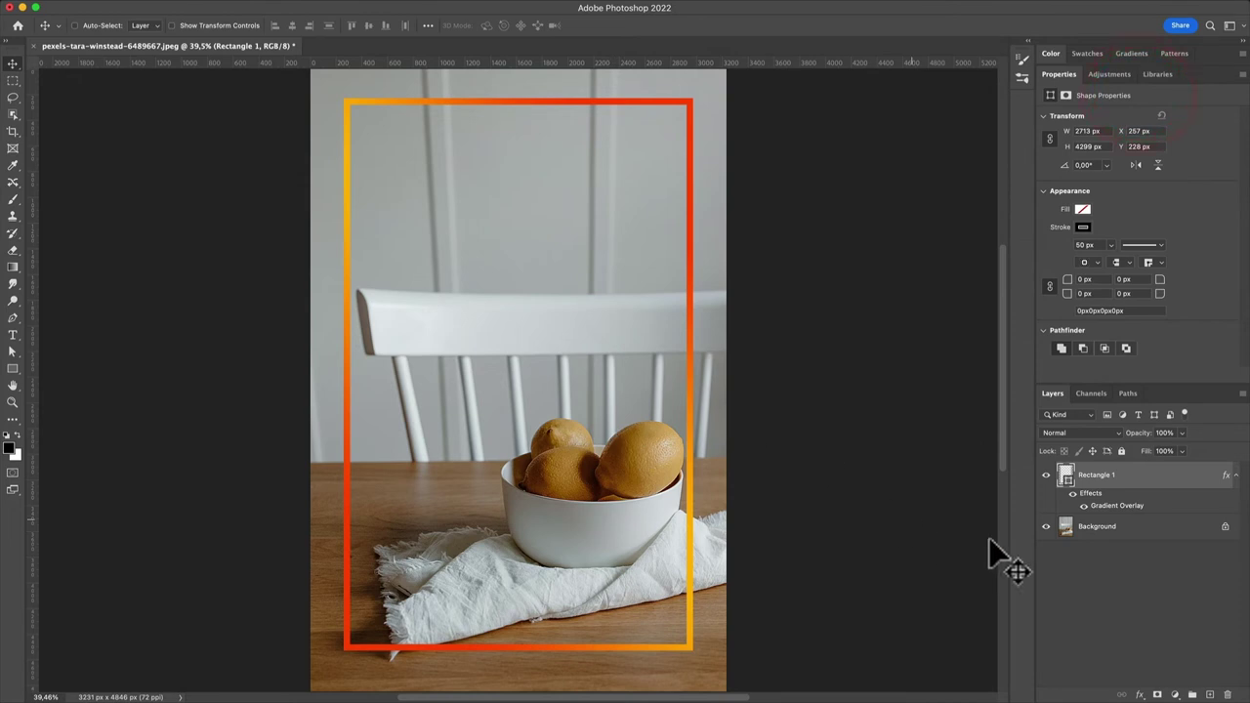
click(1046, 475)
click(1047, 475)
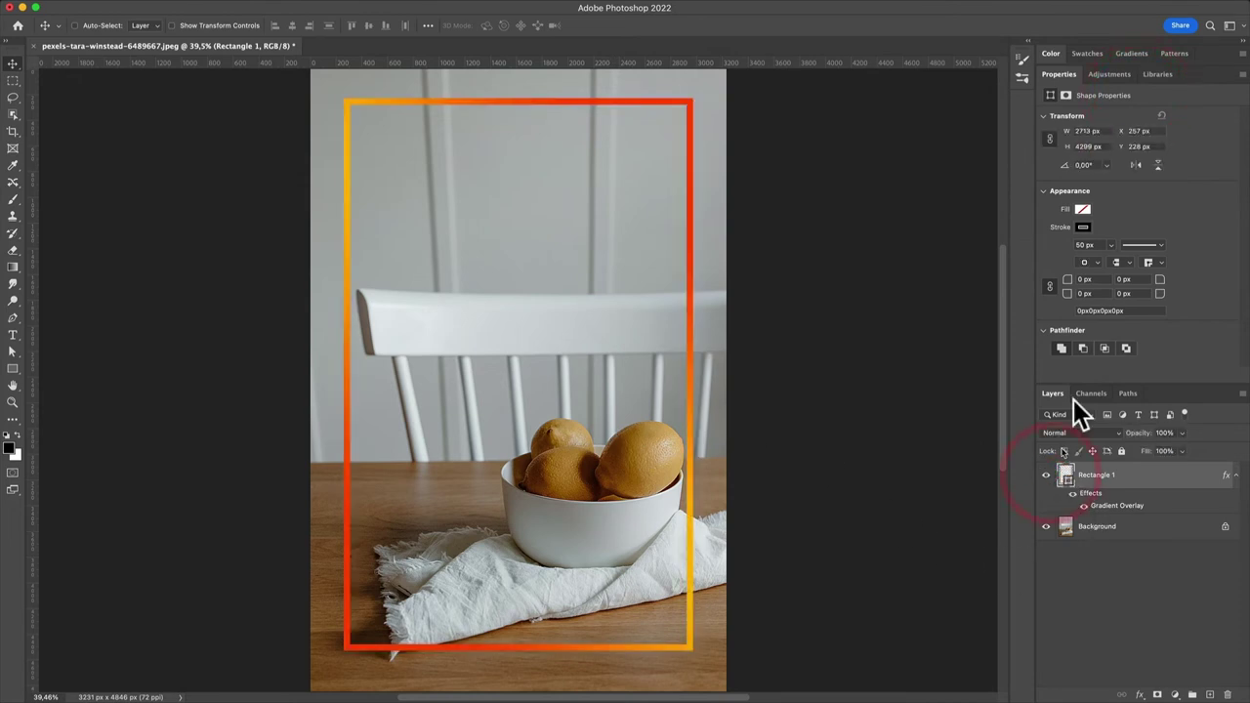
- Try a dashed line style on the rectangle's stroke and restore the solid line
click(1142, 246)
click(1124, 309)
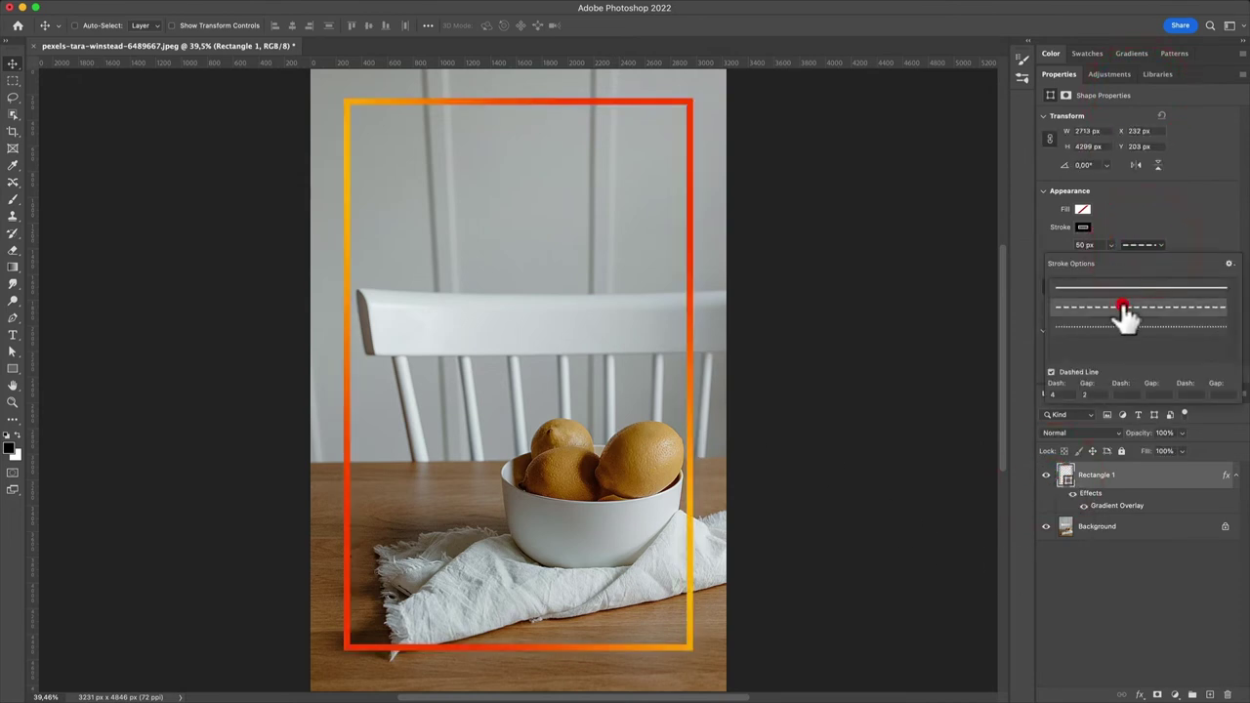
click(1144, 246)
click(1143, 244)
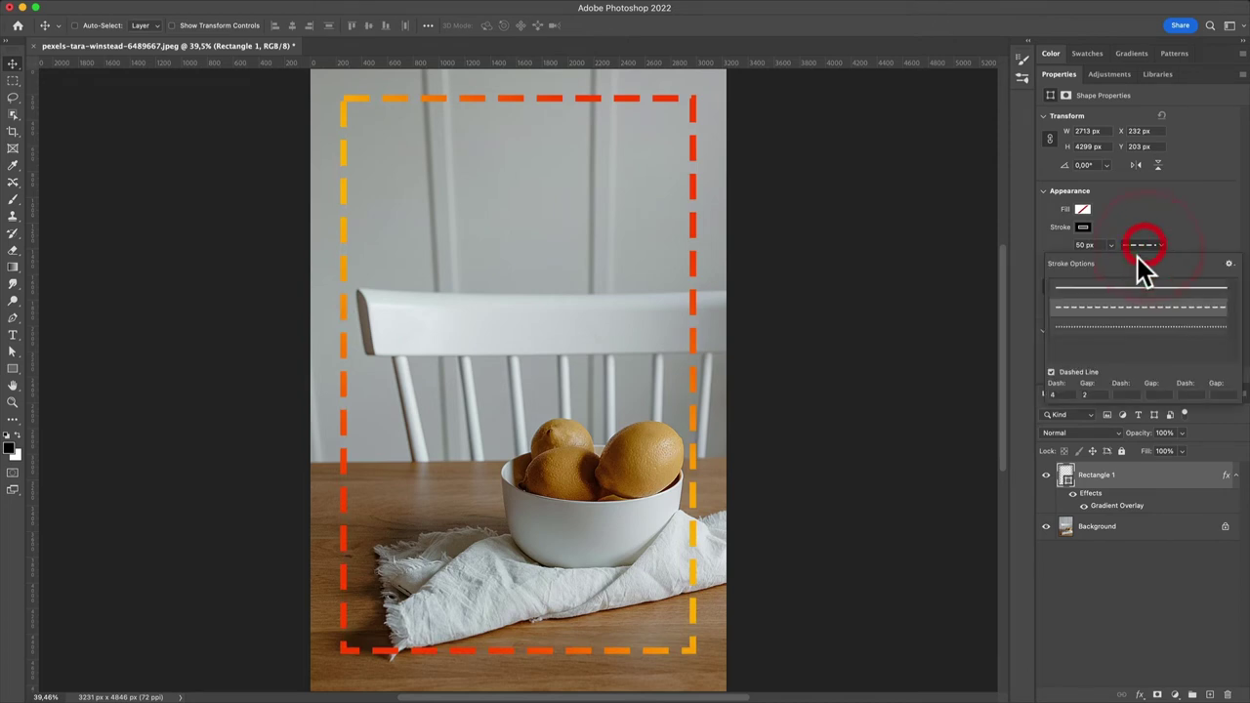
click(1121, 289)
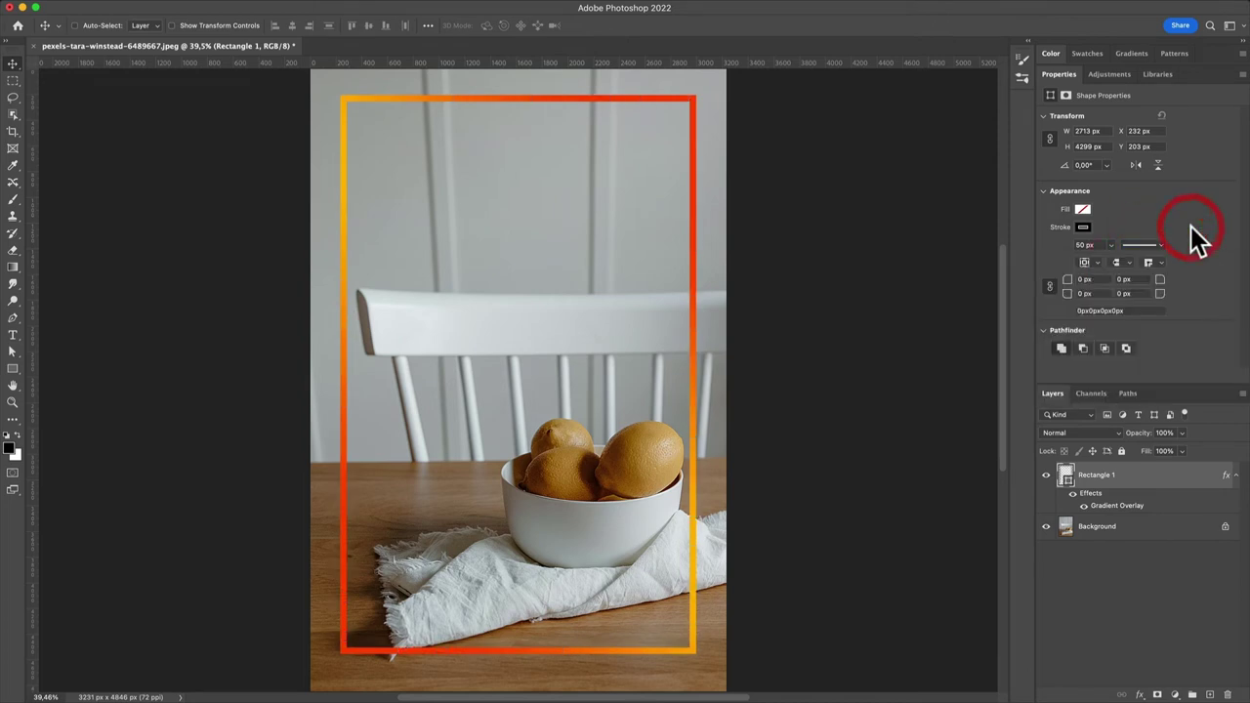
- Switch to the Letra S presentation in Canva and review Stroke, Serifa and Sans Serif in the list of terms
key(super+Tab)
key(super+Tab)
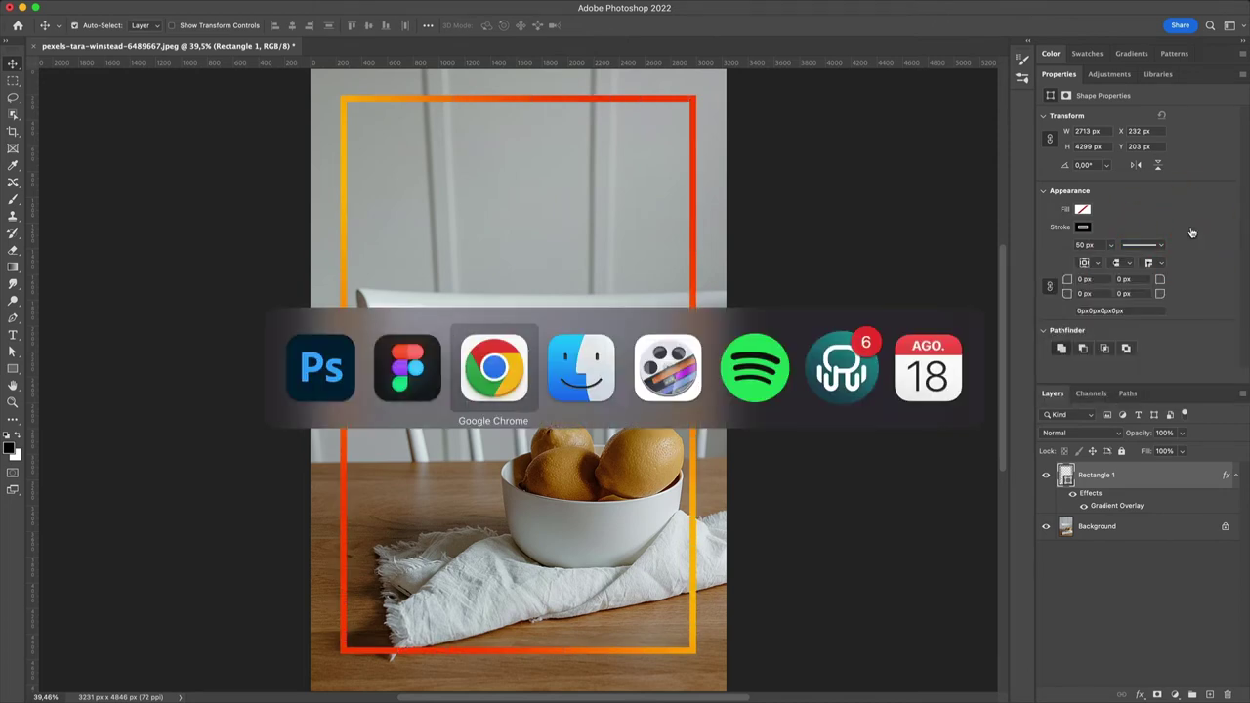
click(418, 315)
scroll(420, 316, up, 10)
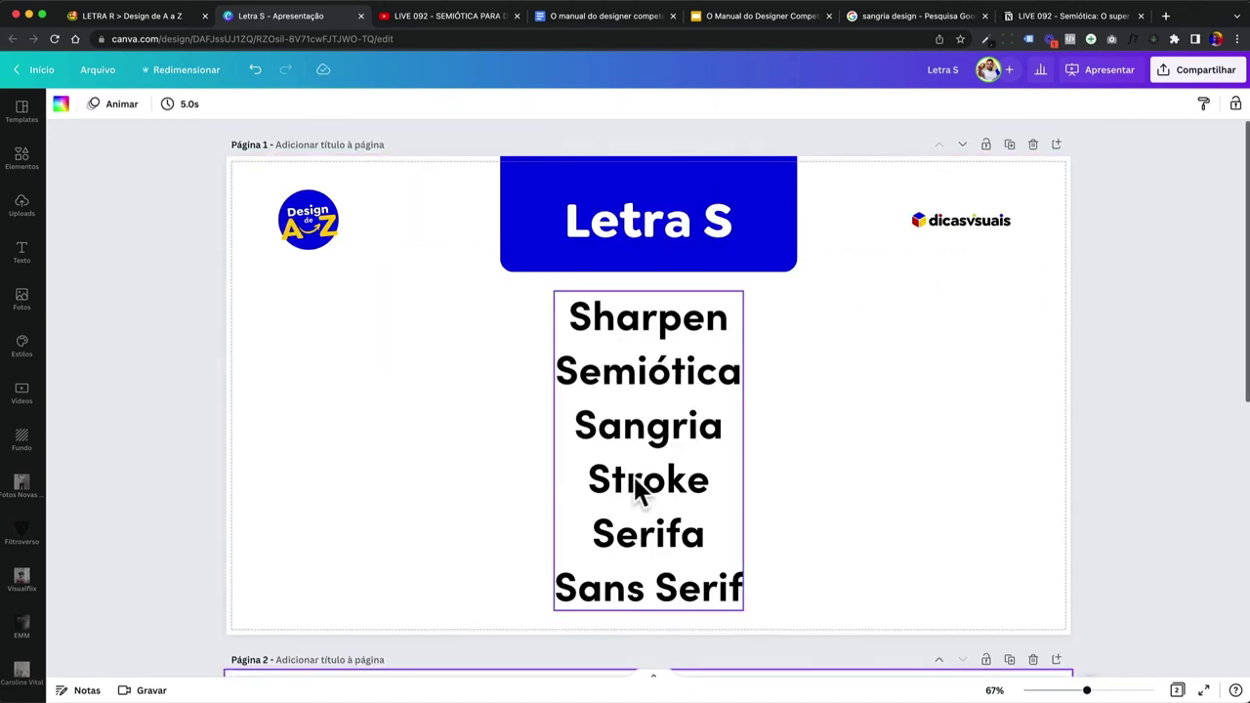
double_click(636, 479)
scroll(634, 479, down, 1)
drag(595, 419, 763, 490)
click(763, 492)
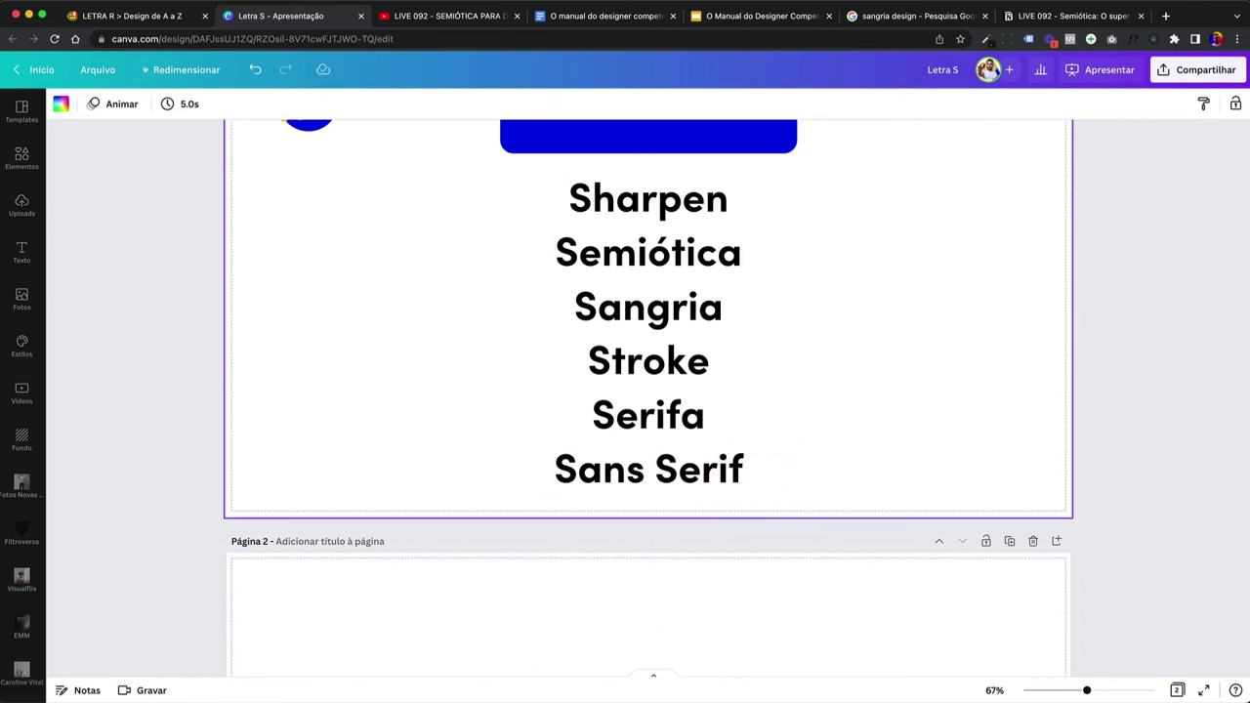
- Open the O Manual do Designer Competente slides and find slide 57 in the Fontes section, with the AR serif example
click(737, 17)
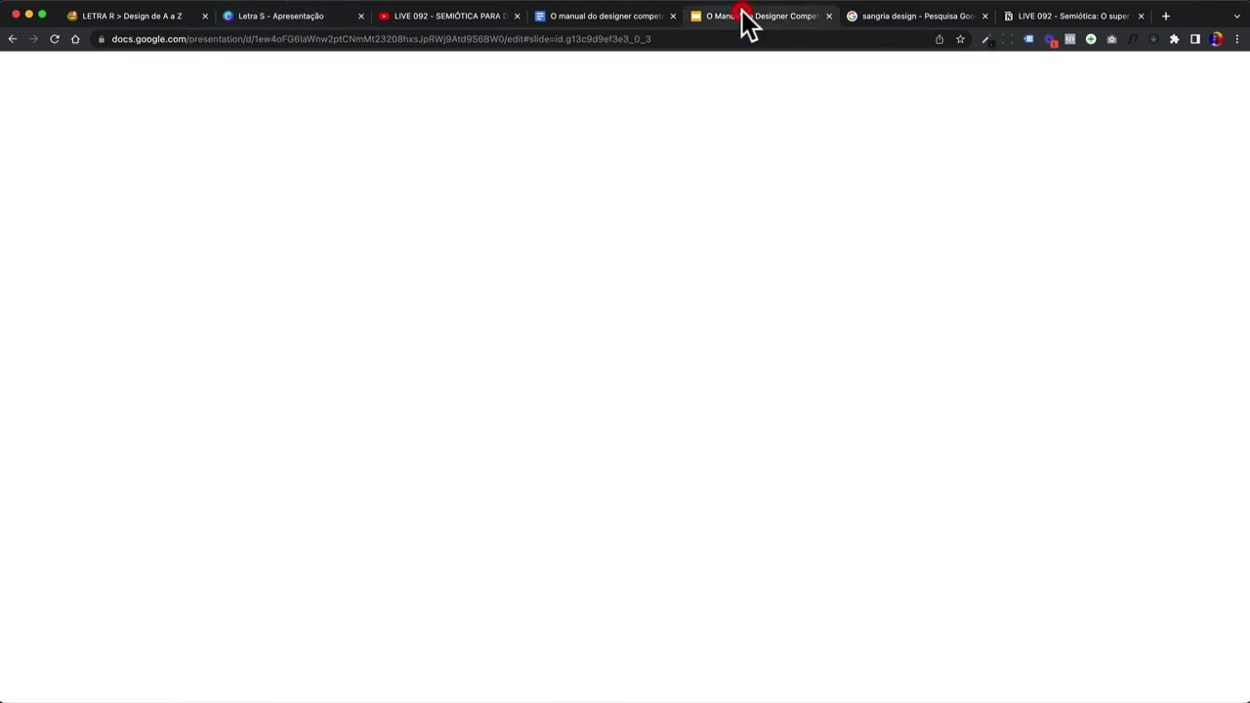
scroll(81, 372, down, 6)
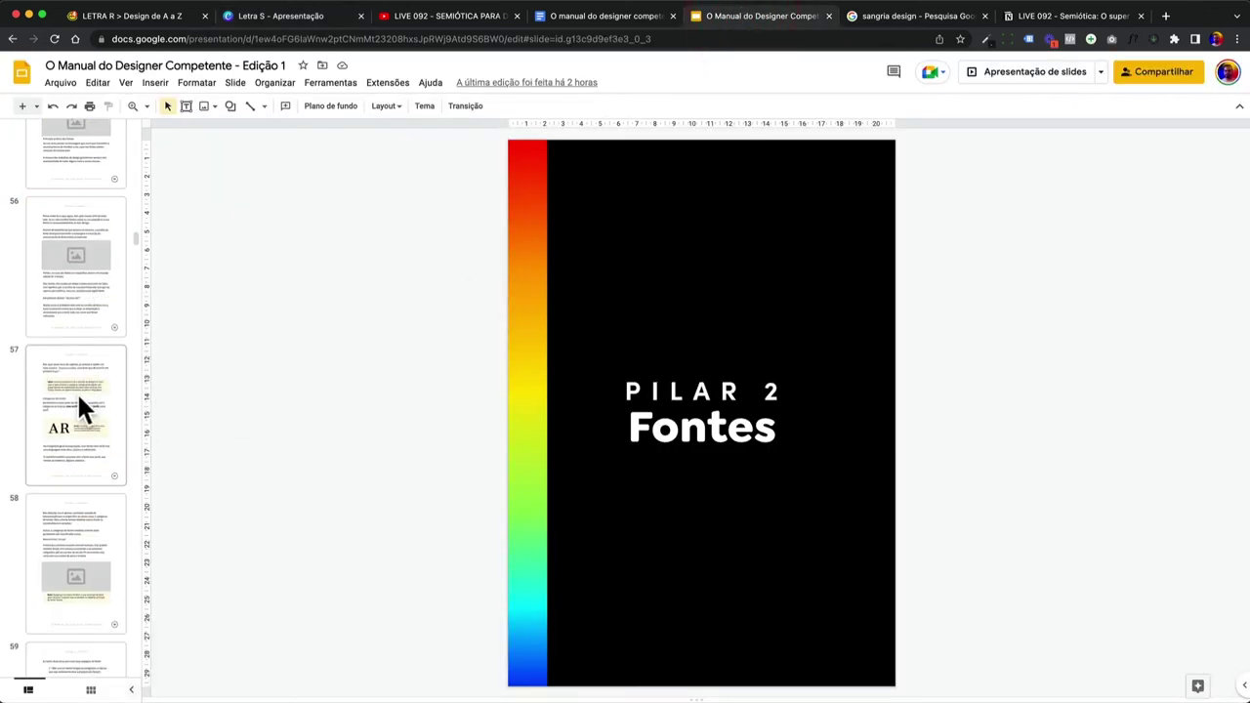
click(76, 391)
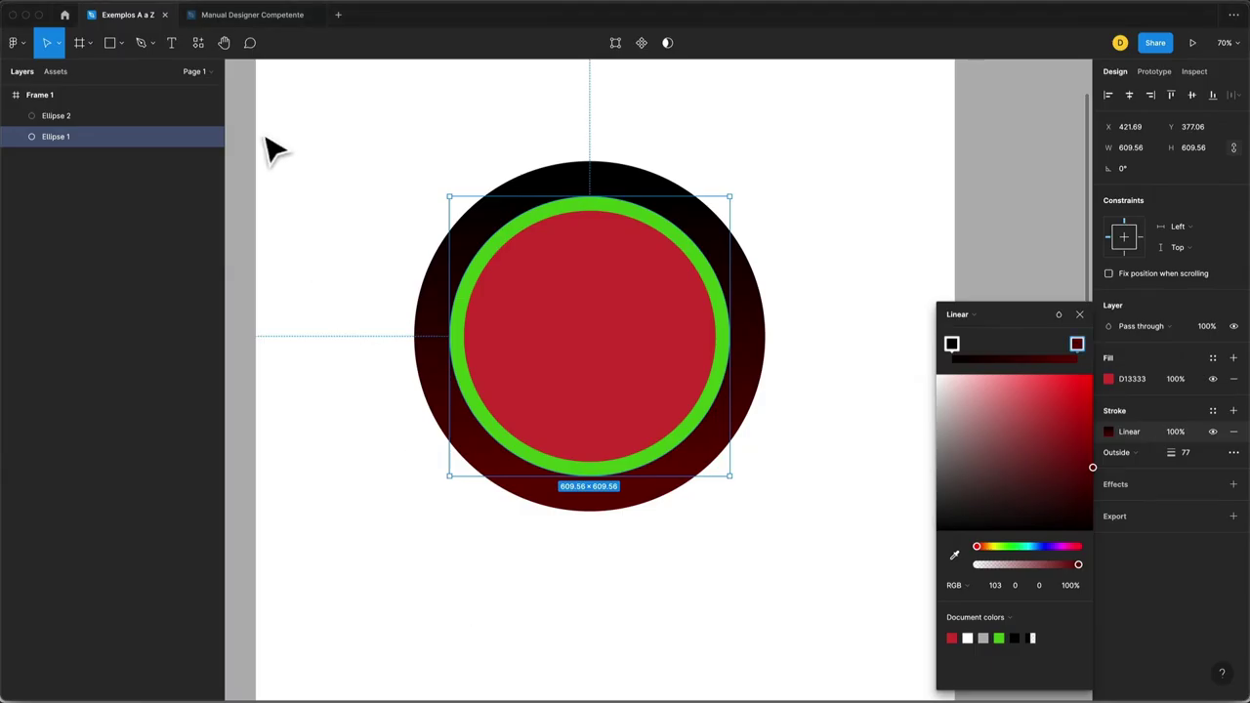
- Open the Manual Designer Competente file in Figma and examine the serif letter examples in frames fontes_014 and fontes_012
click(244, 18)
scroll(722, 232, down, 3)
scroll(722, 232, right, 1)
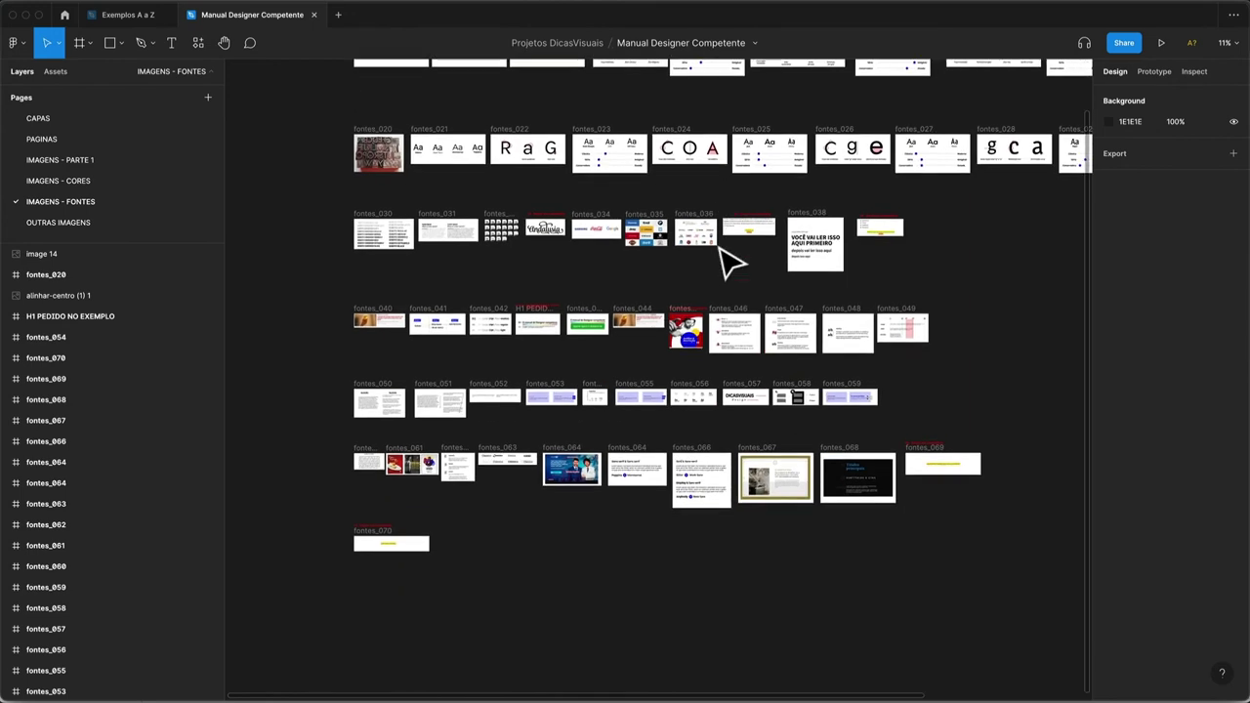
scroll(723, 232, up, 5)
scroll(607, 279, up, 5)
scroll(609, 279, right, 10)
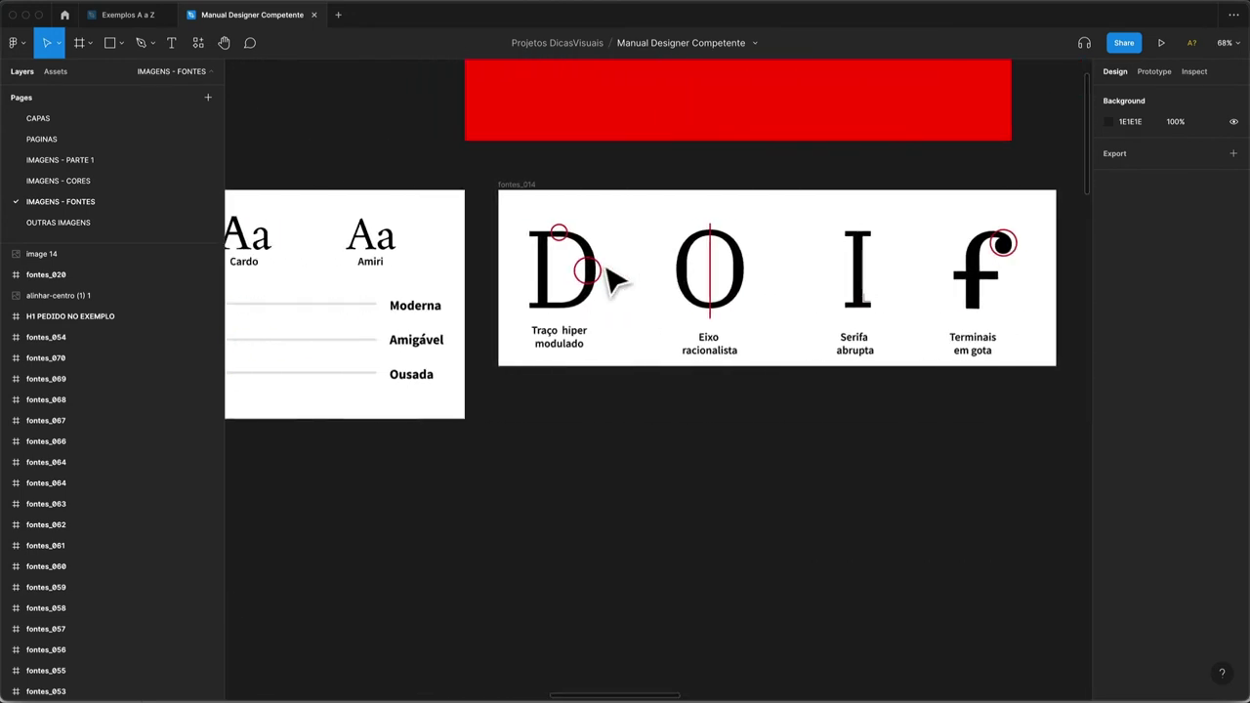
scroll(607, 278, left, 10)
scroll(608, 281, right, 3)
scroll(608, 280, right, 10)
scroll(609, 280, left, 14)
scroll(607, 280, right, 5)
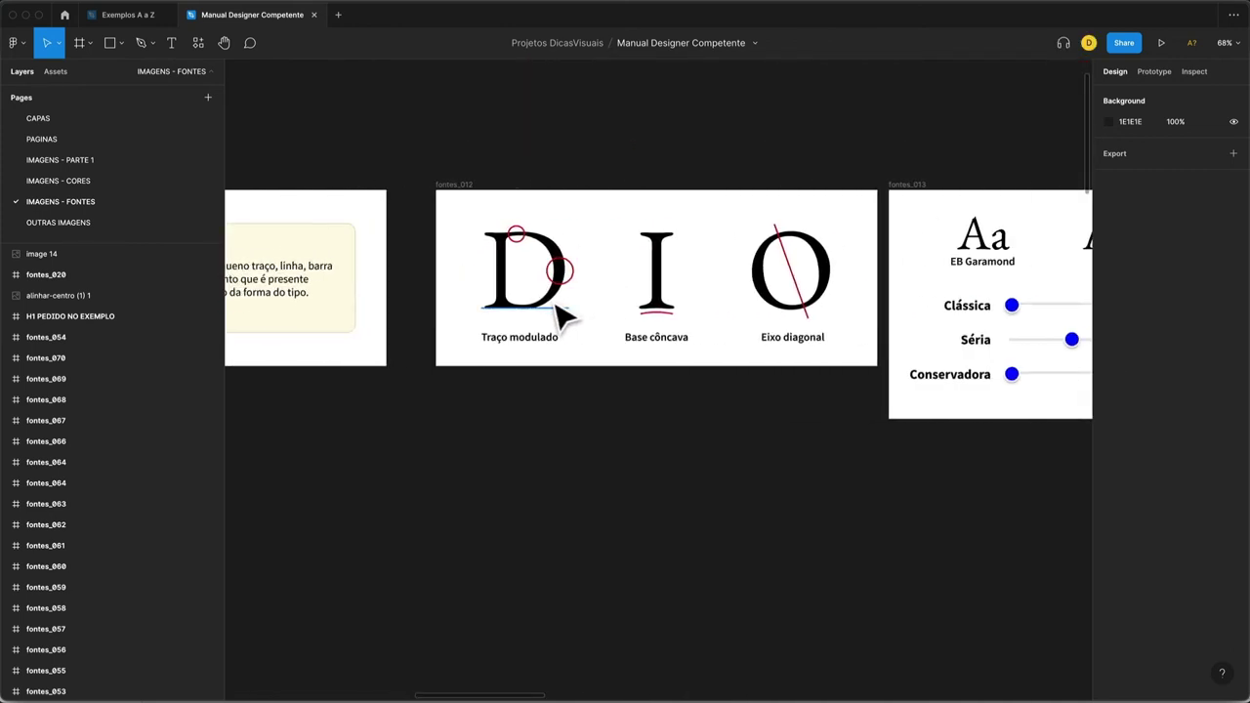
scroll(527, 325, up, 5)
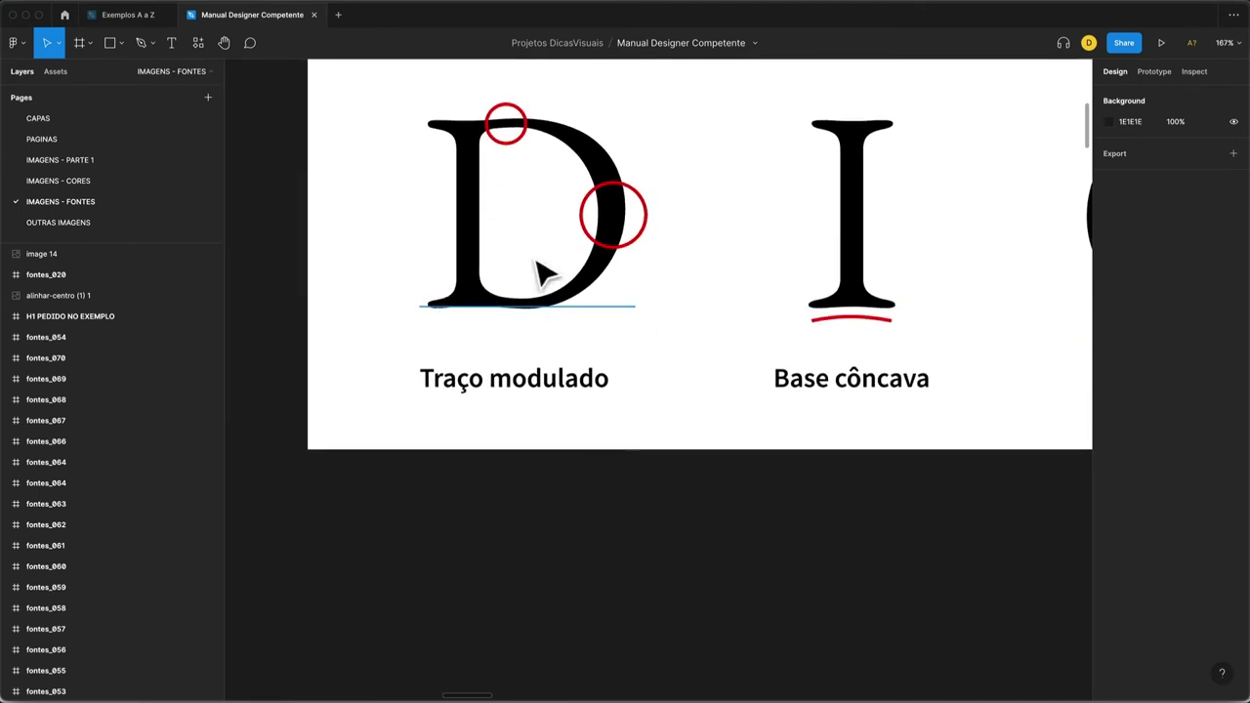
- Examine the sans serif examples in frames fontes_021 and fontes_022, including the R, a and G letterforms
scroll(538, 278, down, 5)
scroll(531, 326, down, 5)
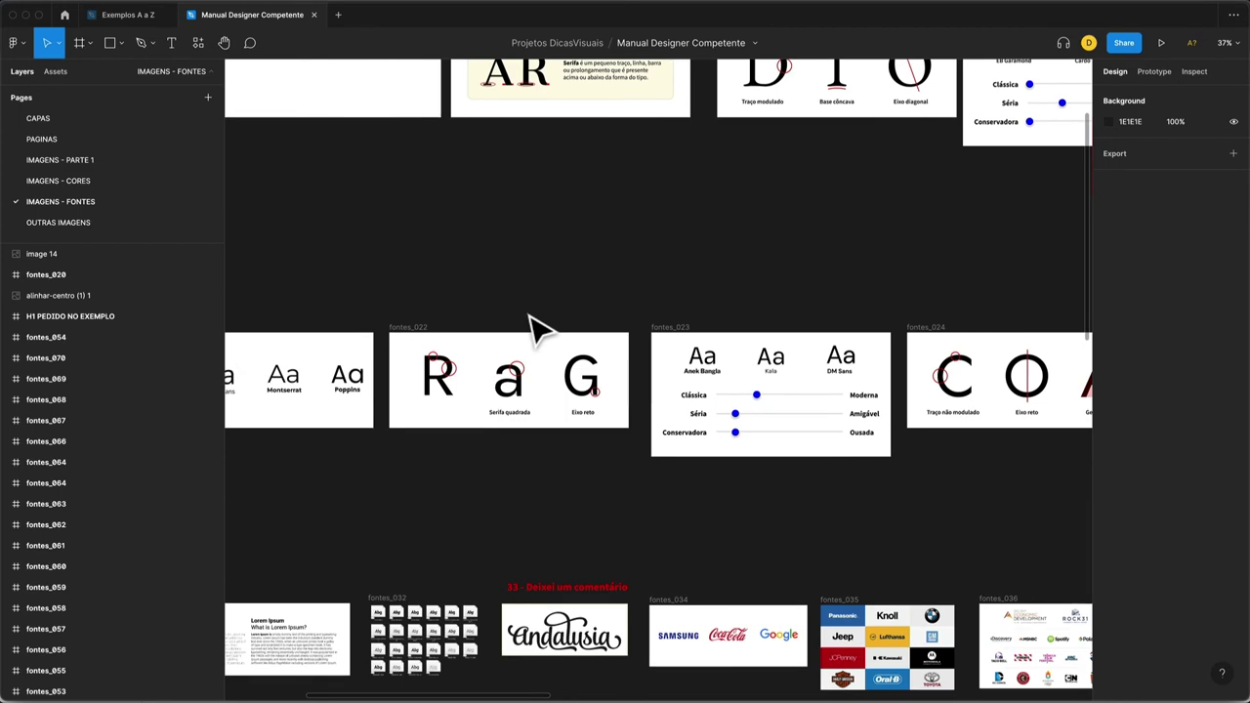
scroll(532, 327, down, 3)
scroll(586, 270, up, 2)
scroll(410, 287, up, 10)
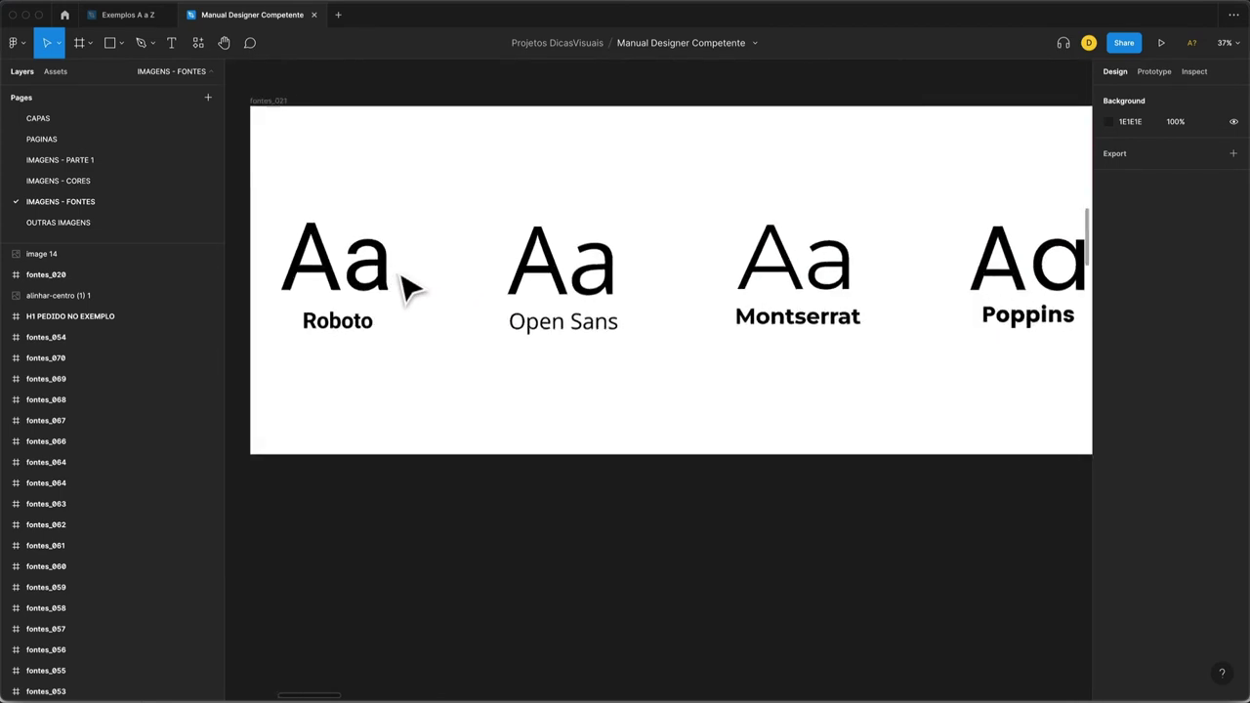
scroll(411, 288, up, 1)
scroll(781, 298, right, 10)
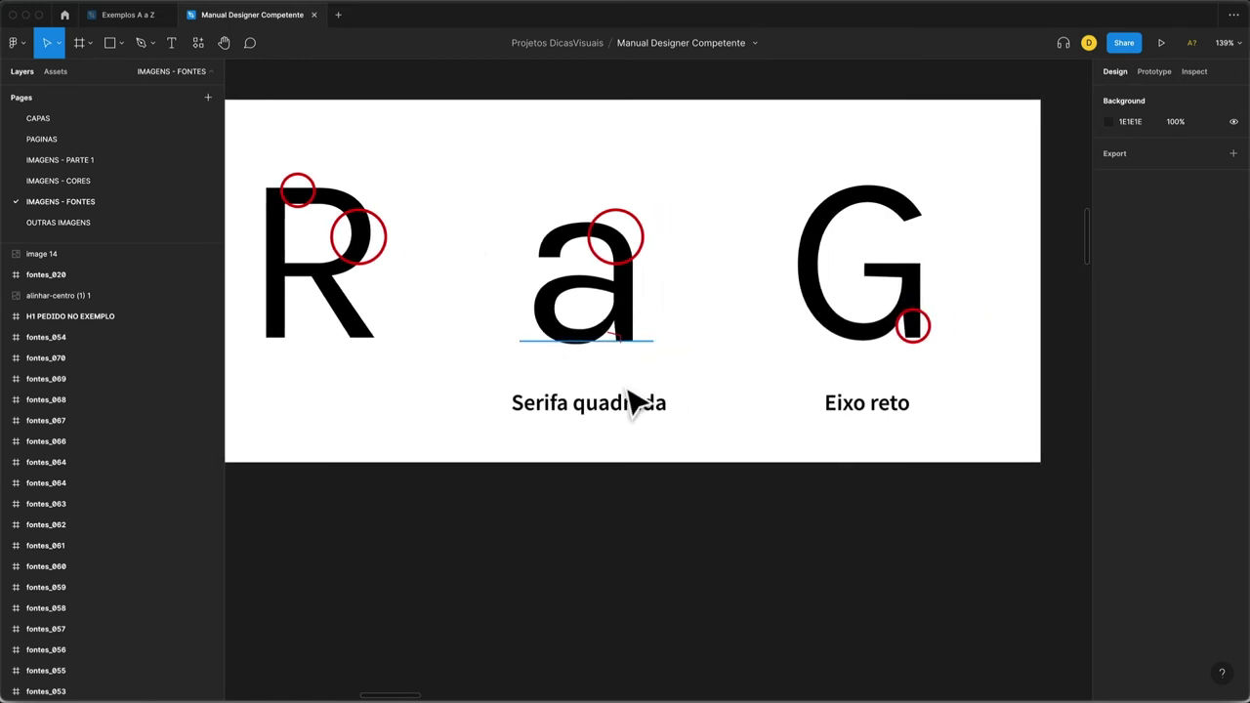
scroll(633, 402, left, 3)
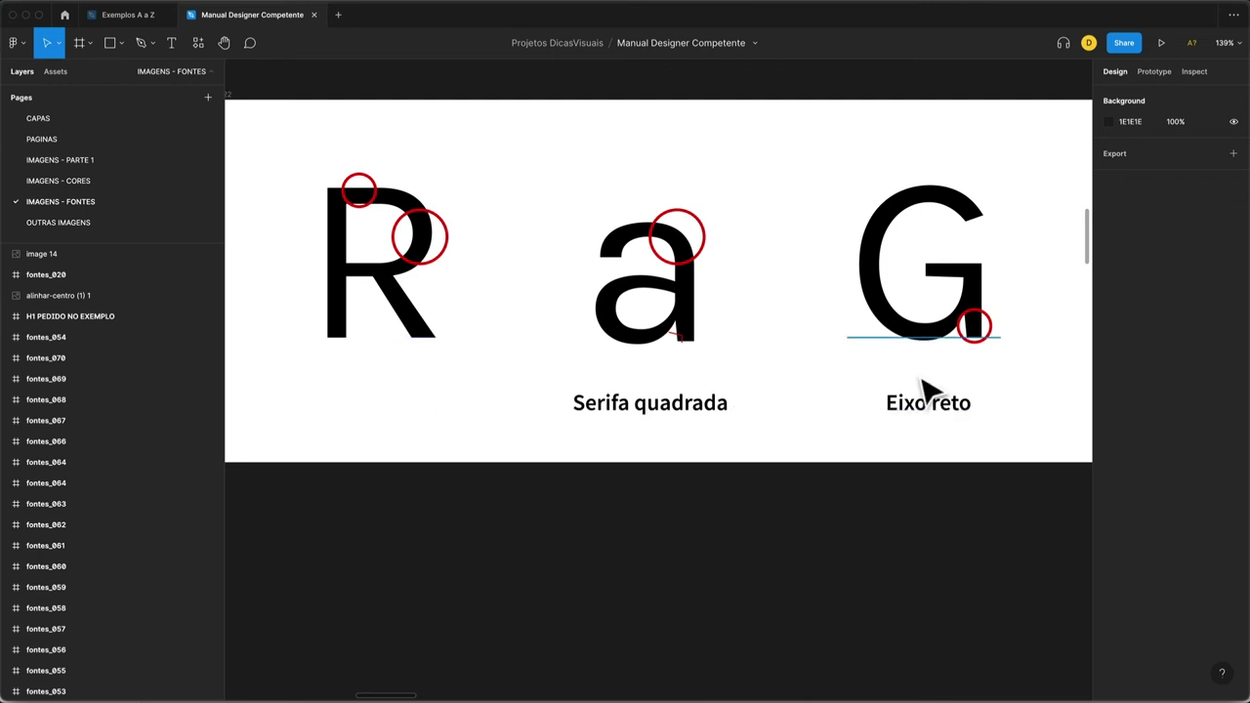
- Examine the remaining sans serif classification frames, from fontes_023 through fontes_029, and compare them with the serif row above
scroll(939, 395, down, 5)
scroll(941, 396, right, 6)
scroll(941, 397, up, 5)
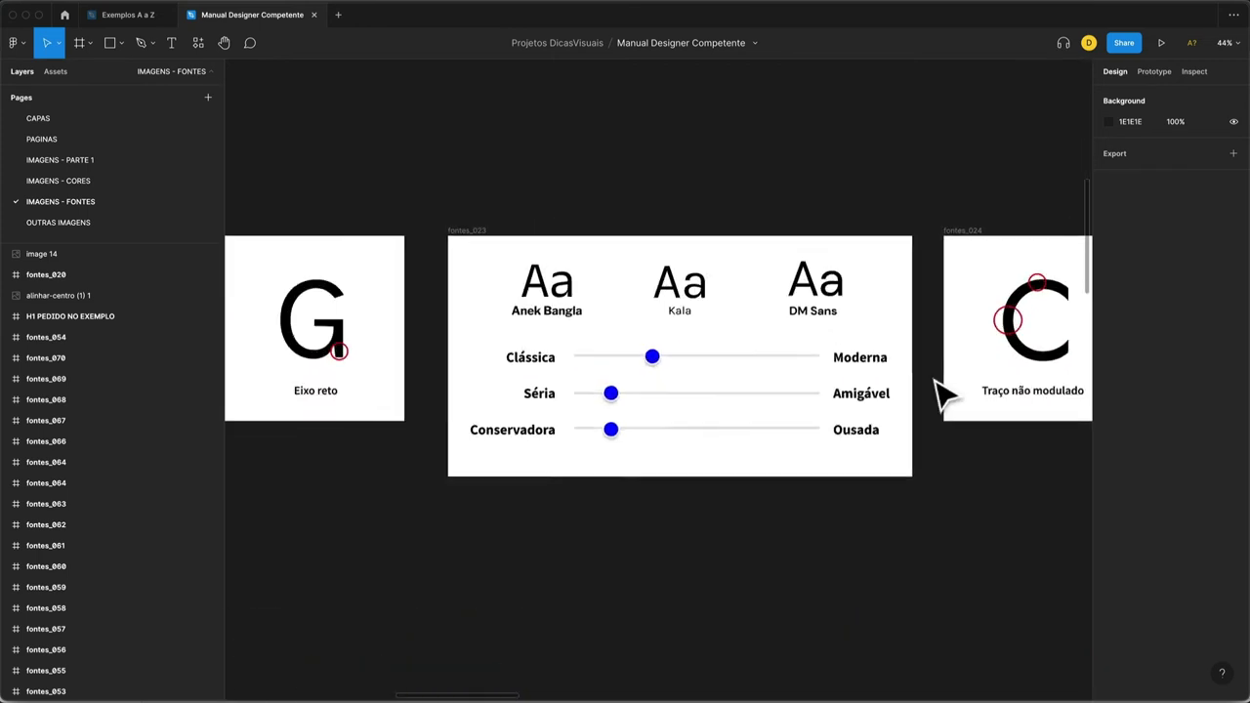
scroll(943, 395, right, 10)
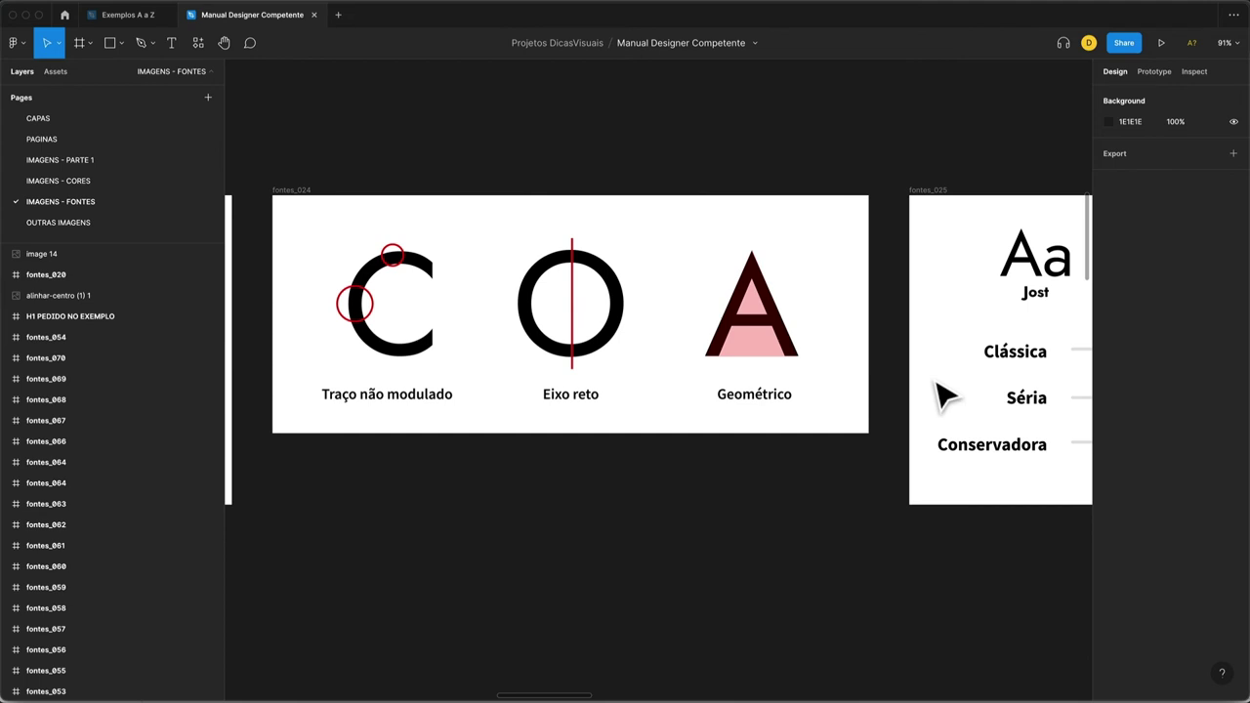
scroll(939, 396, down, 2)
scroll(939, 396, right, 8)
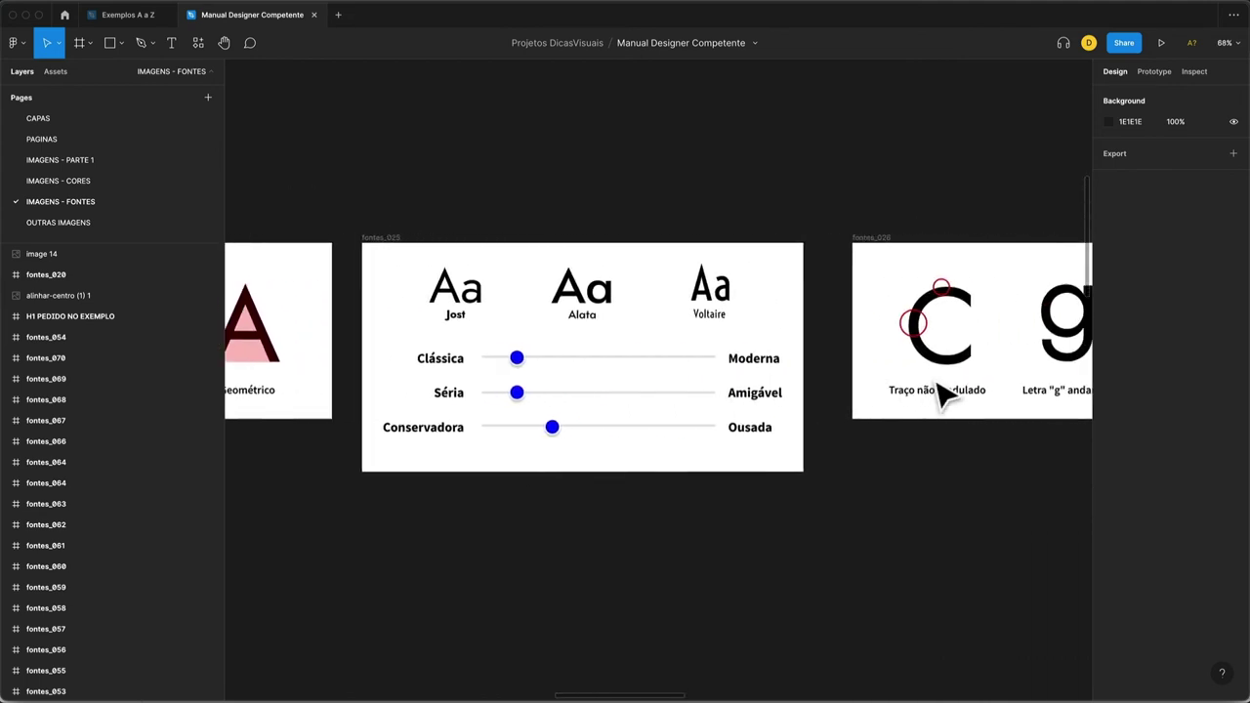
scroll(940, 396, down, 2)
scroll(940, 395, down, 5)
scroll(940, 396, right, 6)
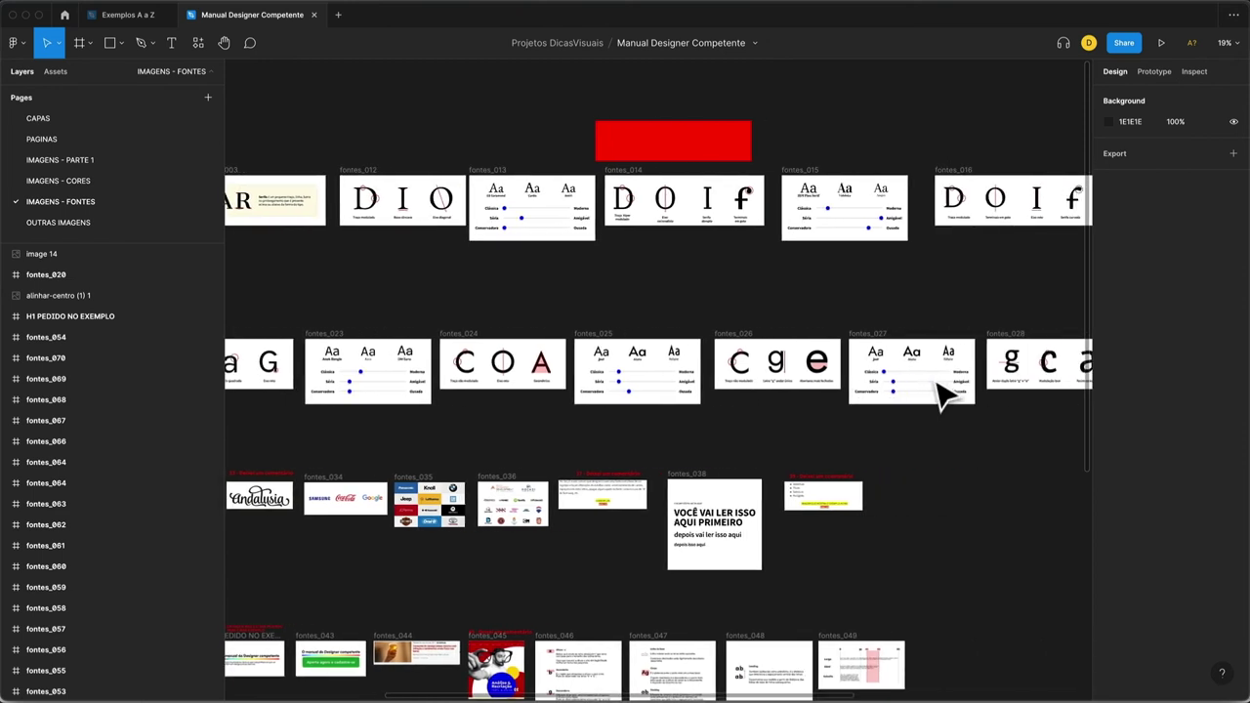
scroll(943, 396, right, 3)
scroll(943, 395, up, 2)
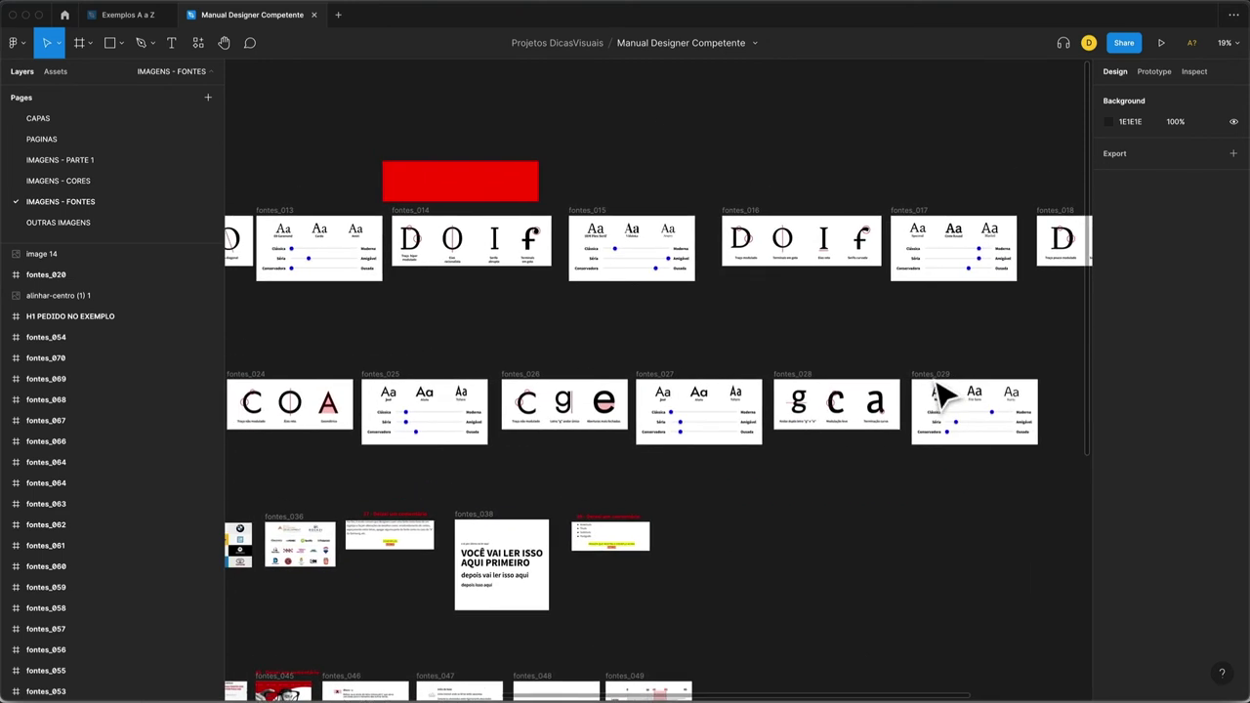
- Return to the Canva presentation in Chrome and point out Serifa and Sans Serif in the list of terms
key(super+Tab)
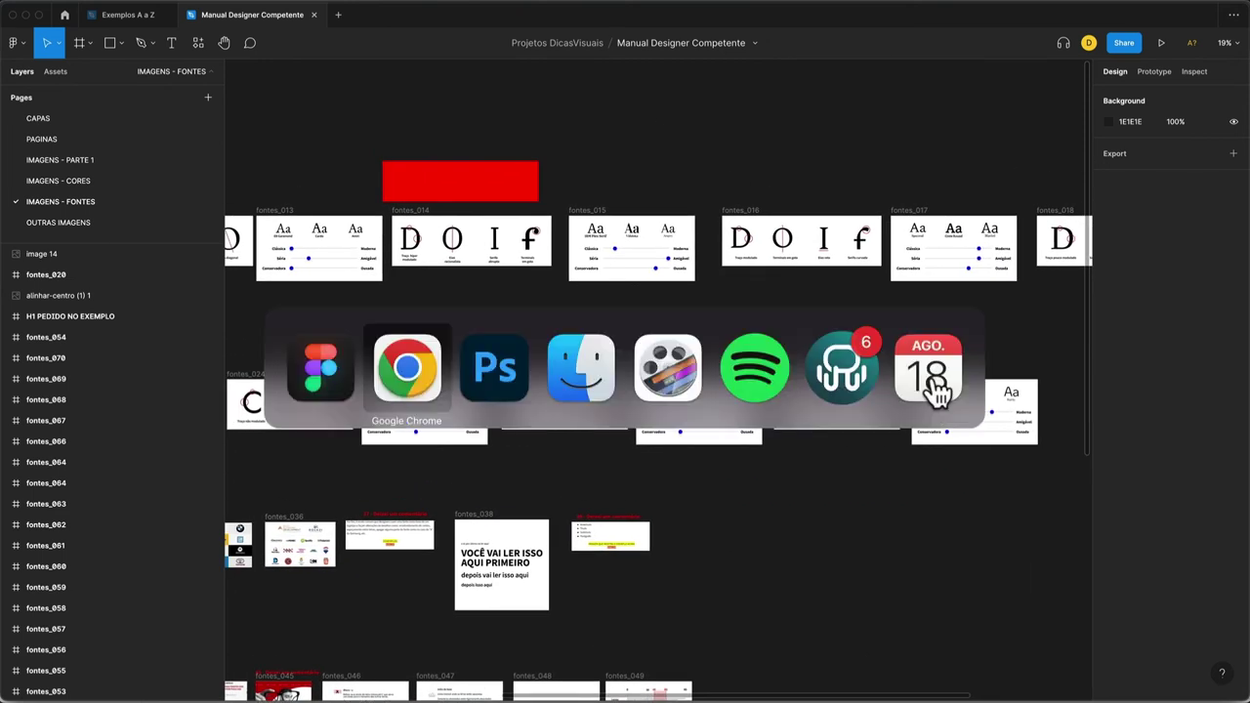
click(298, 17)
click(664, 413)
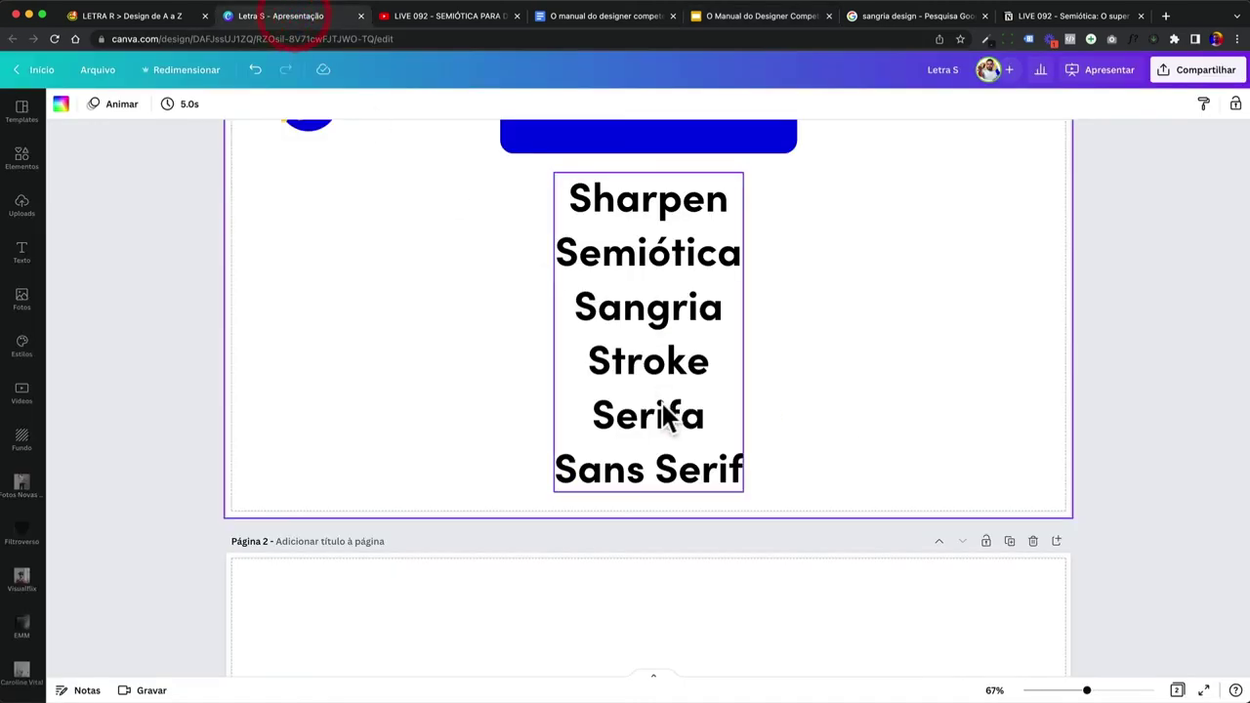
double_click(653, 412)
click(720, 470)
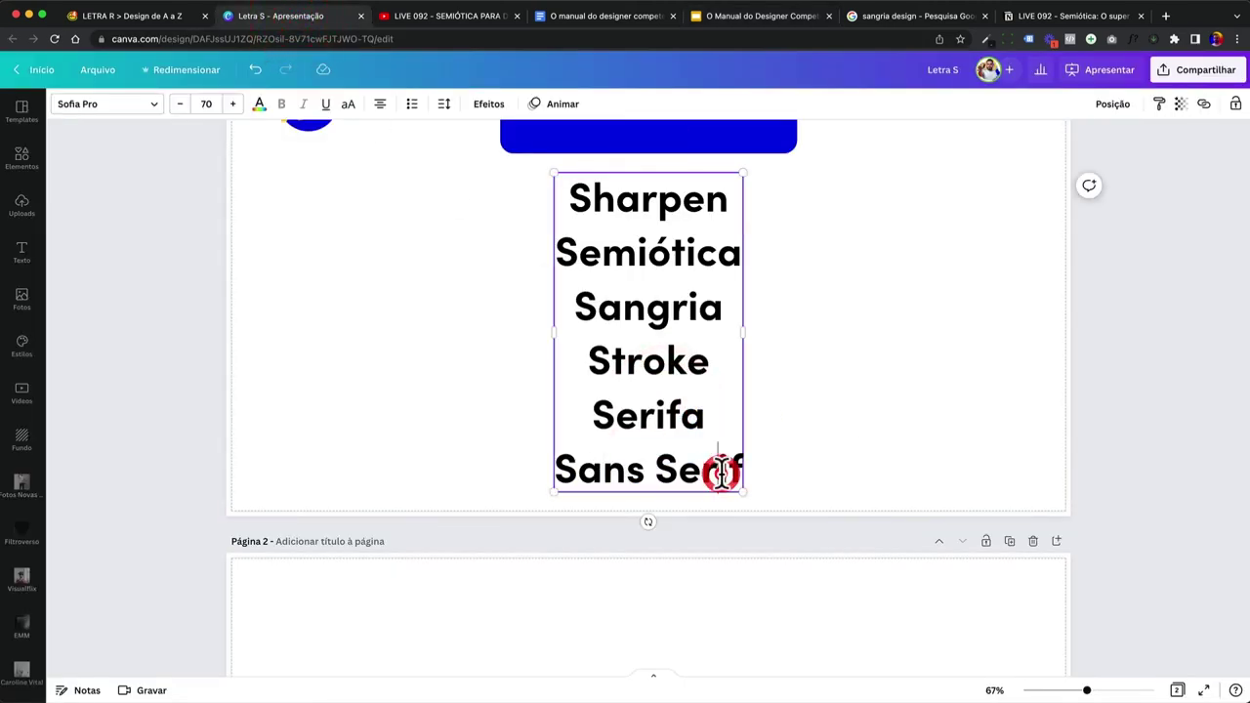
scroll(713, 483, up, 1)
click(636, 516)
double_click(628, 515)
click(719, 519)
double_click(720, 518)
click(713, 518)
click(677, 496)
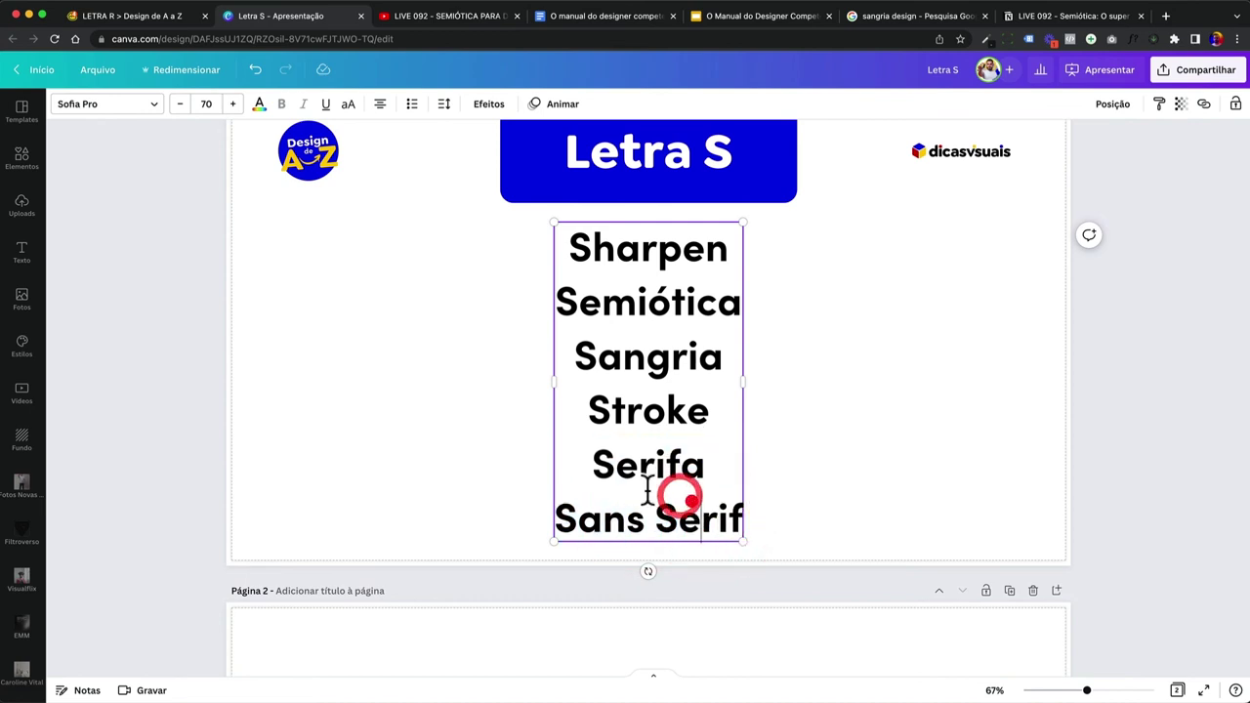
- Search the available fonts for "Serif" with the list of terms selected
click(737, 457)
click(103, 103)
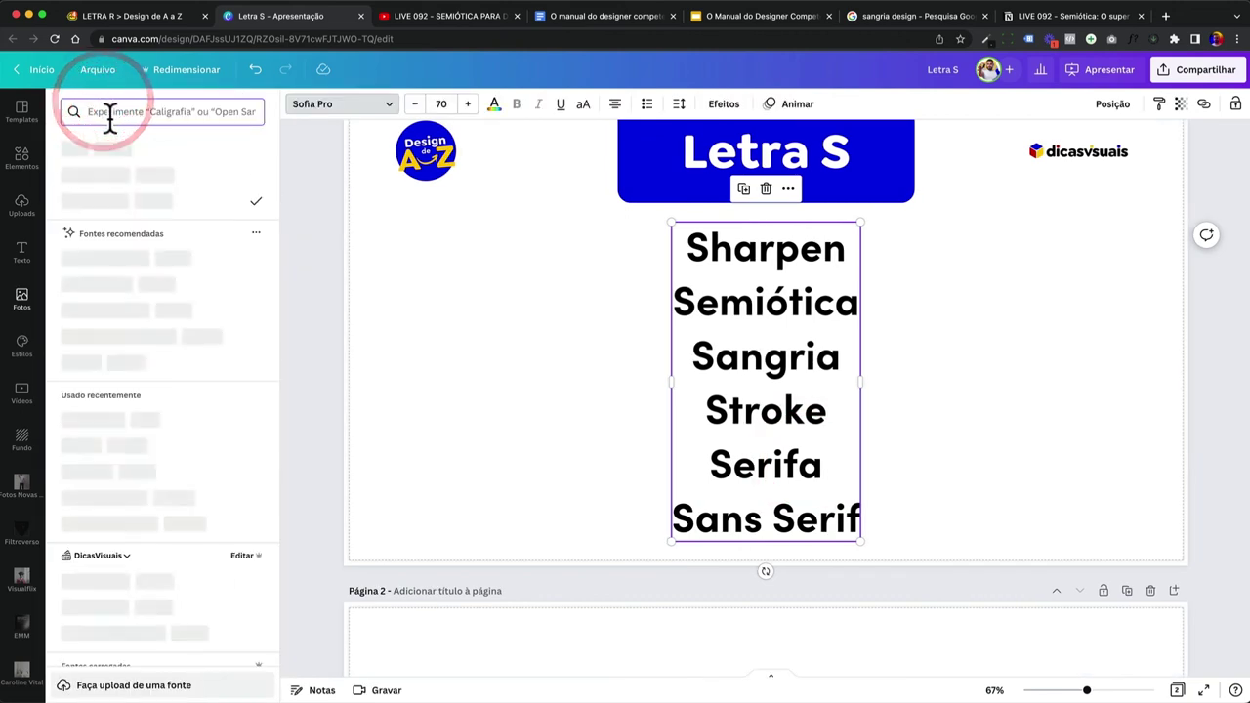
text(Serif)
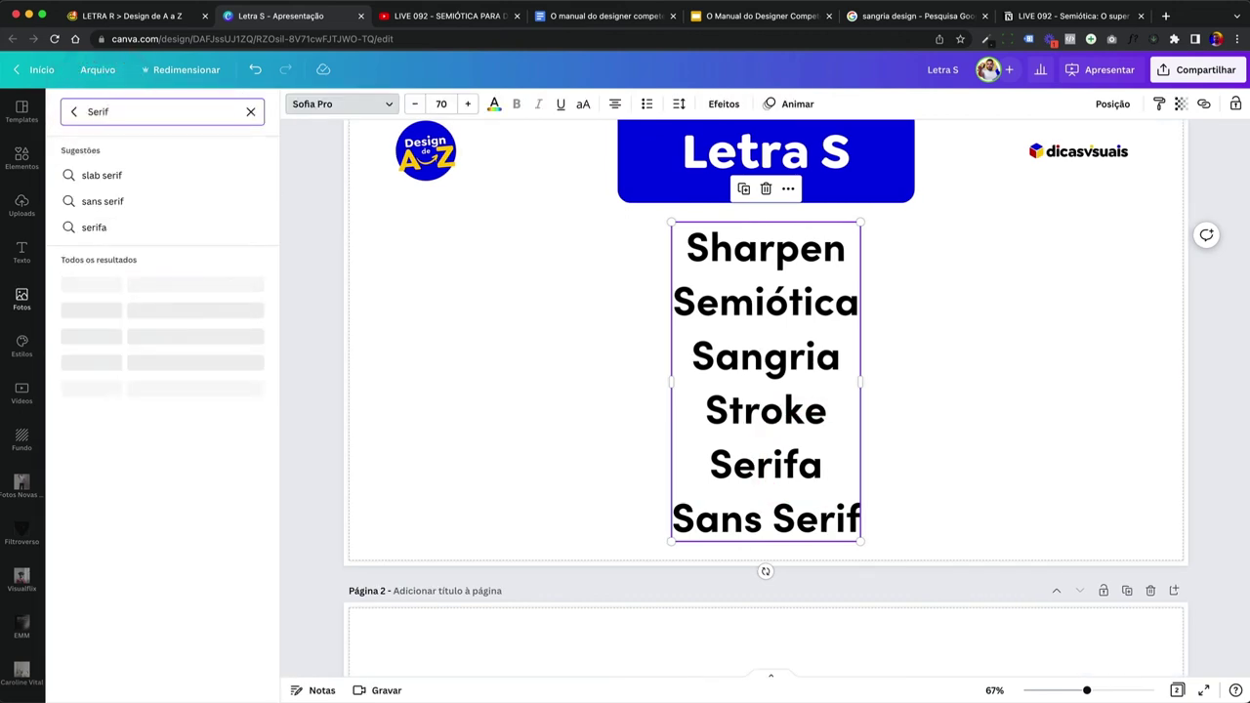